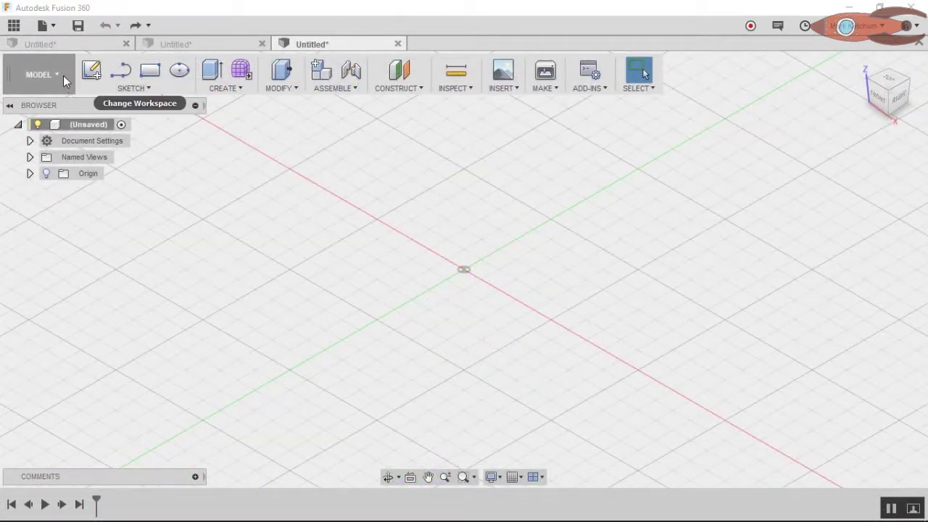
Step: Sketch a vertical line about 60 mm long on the front plane, about 10 mm left of the vertical axis
click(129, 85)
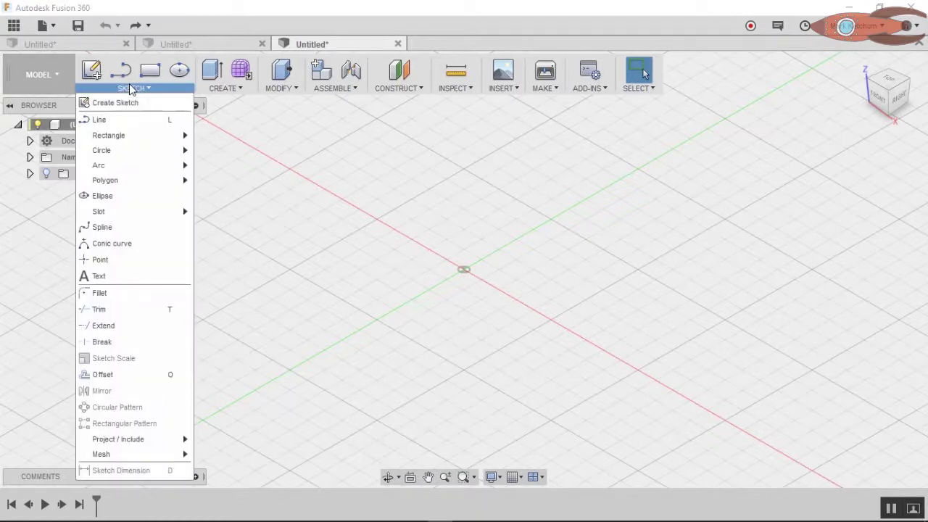
click(120, 119)
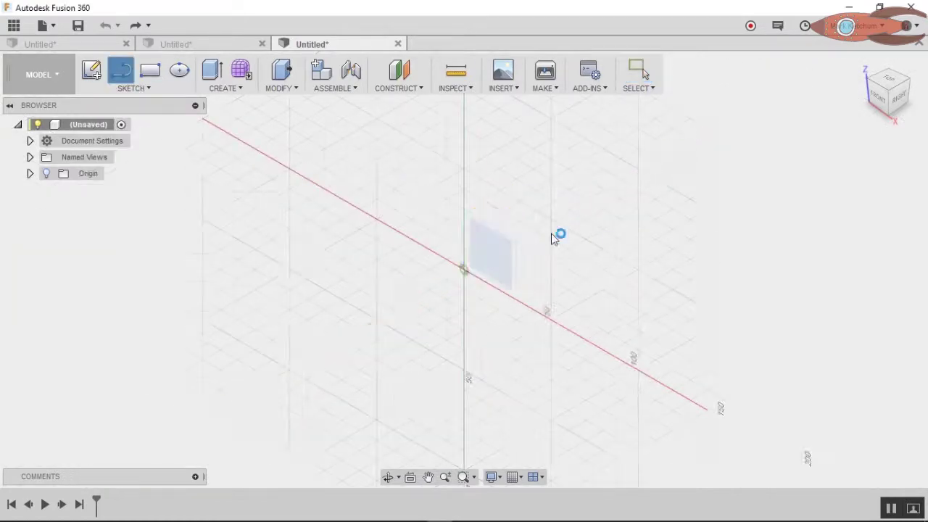
click(496, 255)
click(391, 103)
click(391, 236)
Step: Draw an outward semicircular arc about 30 mm across from the line's lower end to the horizontal axis, and fillet their corner to 20.5 mm radius
click(132, 88)
click(99, 166)
click(392, 235)
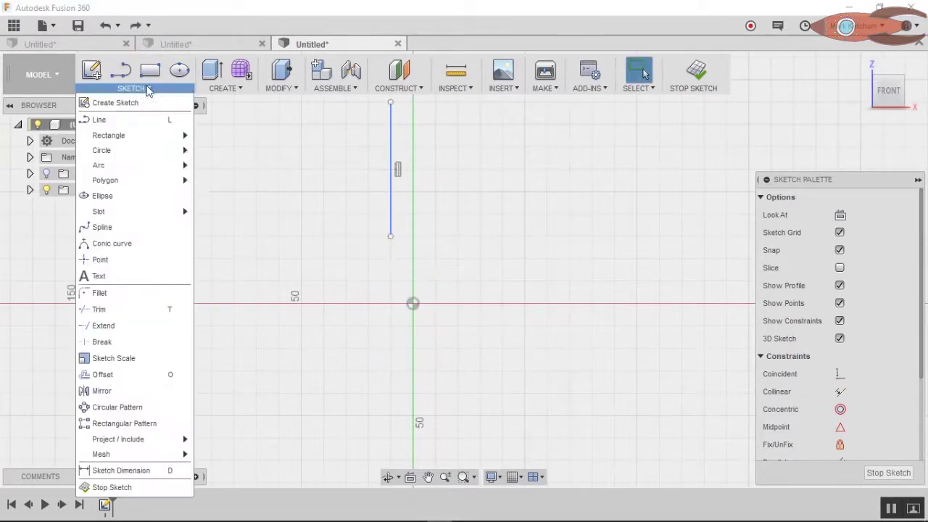
click(99, 166)
click(391, 236)
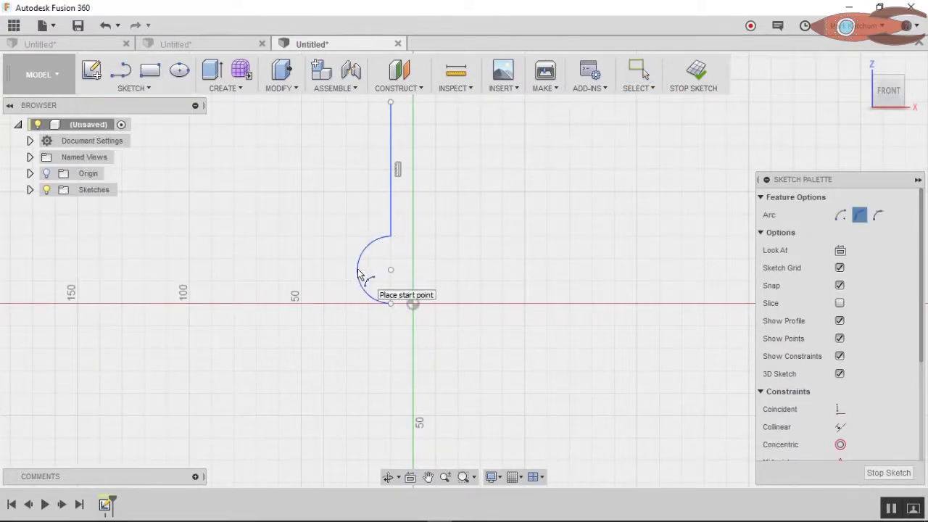
click(390, 303)
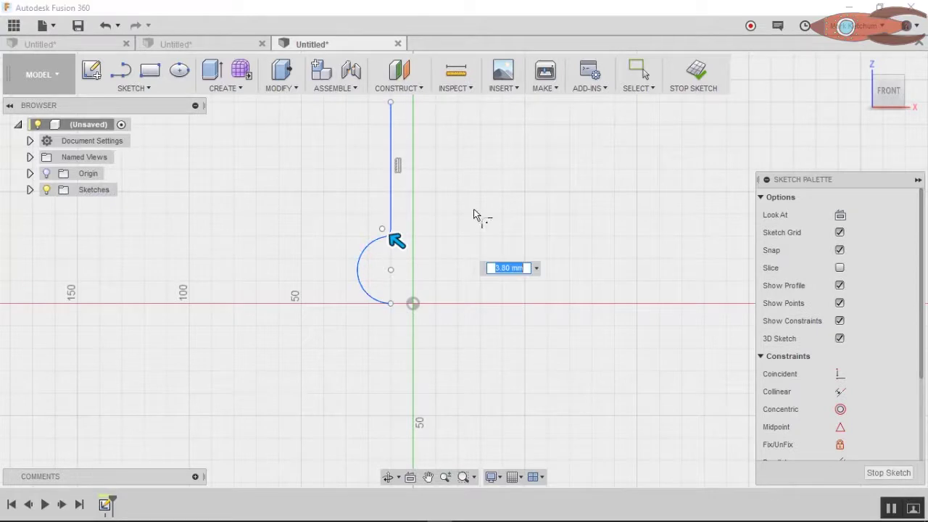
key(Escape)
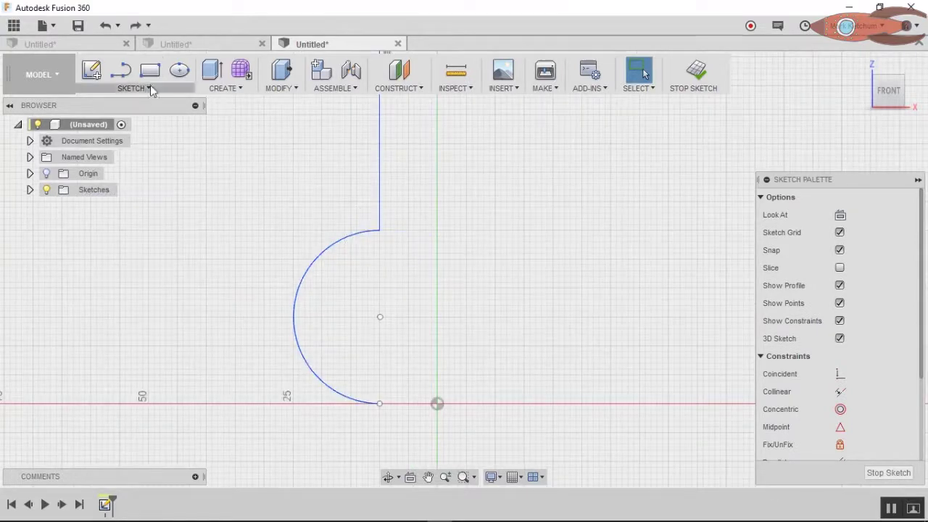
click(384, 234)
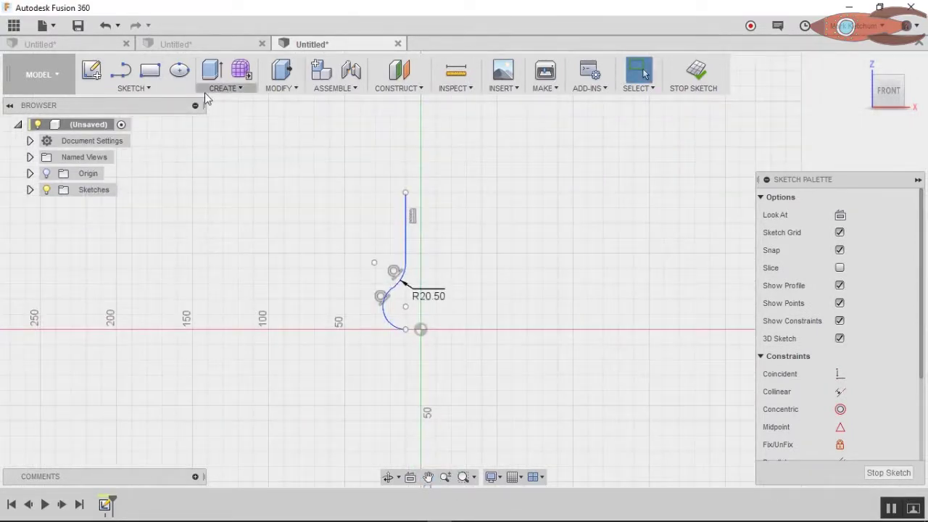
Step: Offset the line and arc chain 4 mm inward, toward the vertical axis, to form the wall thickness
click(133, 88)
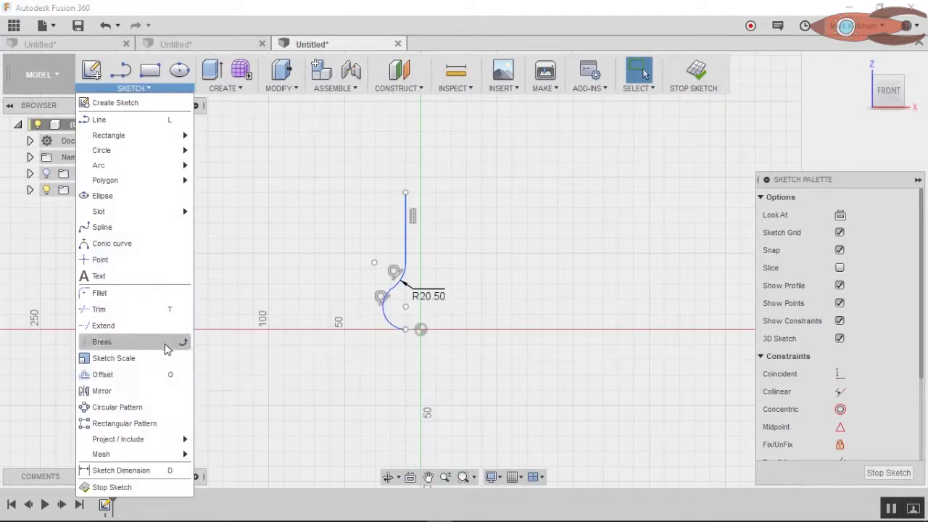
click(116, 372)
click(407, 251)
click(670, 268)
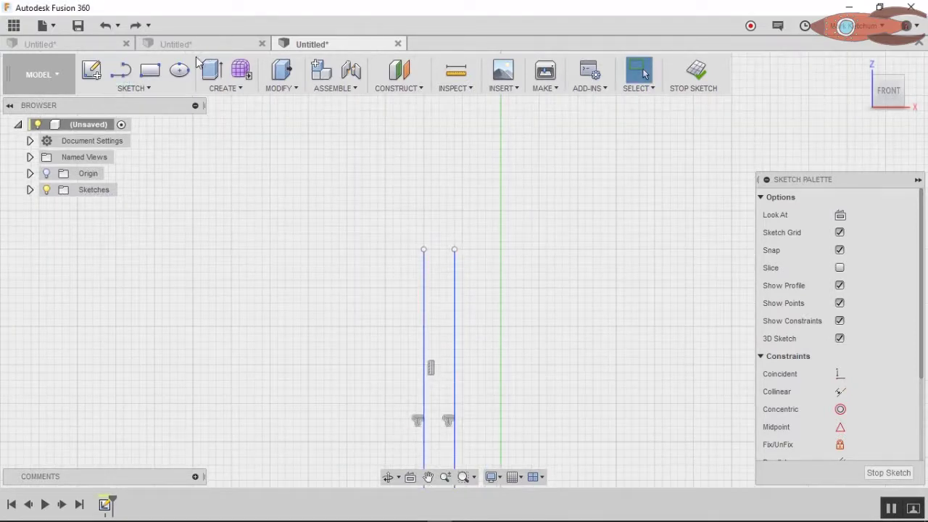
Step: Close the top of the profile with a lip about 5 mm high, using straight lines and an outward semicircular arc
click(123, 76)
click(454, 249)
click(454, 210)
scroll(432, 208, up, 3)
click(402, 216)
drag(403, 216, 401, 341)
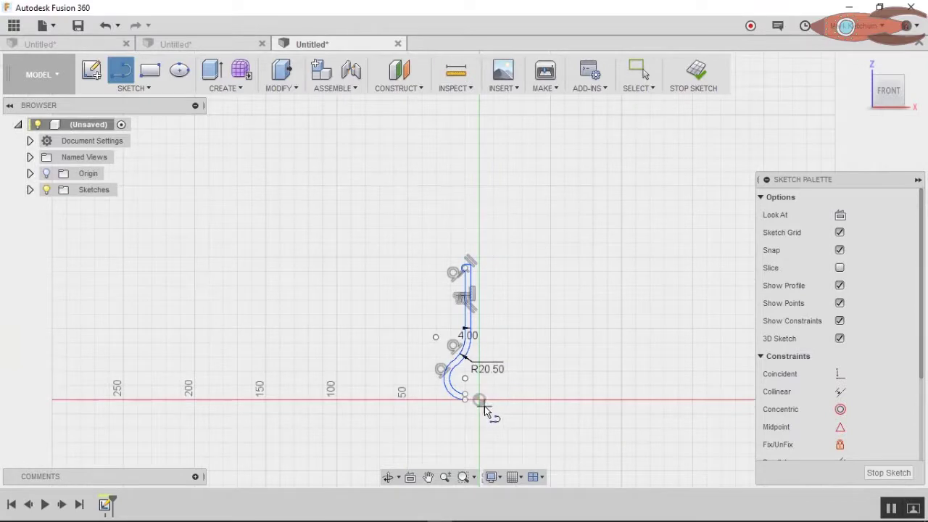
Step: Close the base with lines from the outer arc's end to the origin, up about 4 mm, and back to the inner arc's end
scroll(468, 430, up, 6)
click(366, 355)
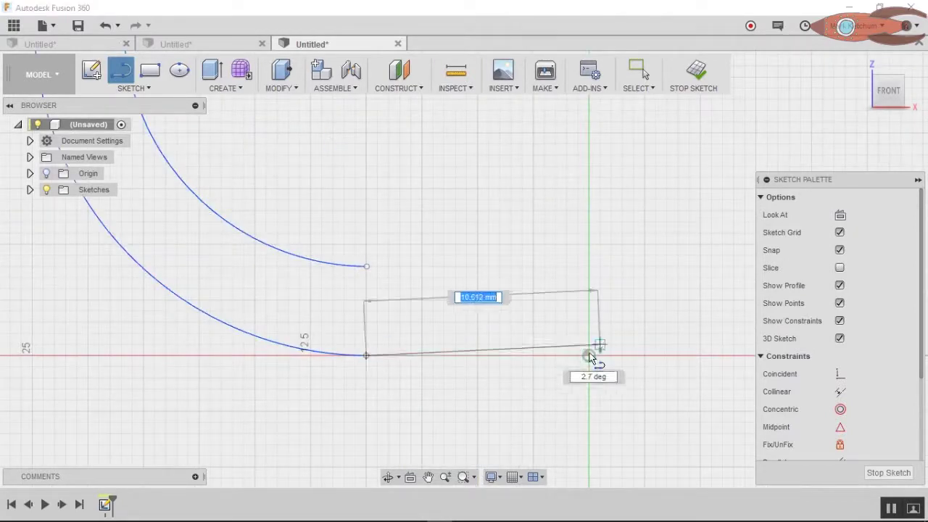
click(588, 355)
click(588, 266)
click(367, 266)
Step: Begin a spline inside the rounded lip and place its points down the outside of the neck wall
scroll(435, 224, down, 6)
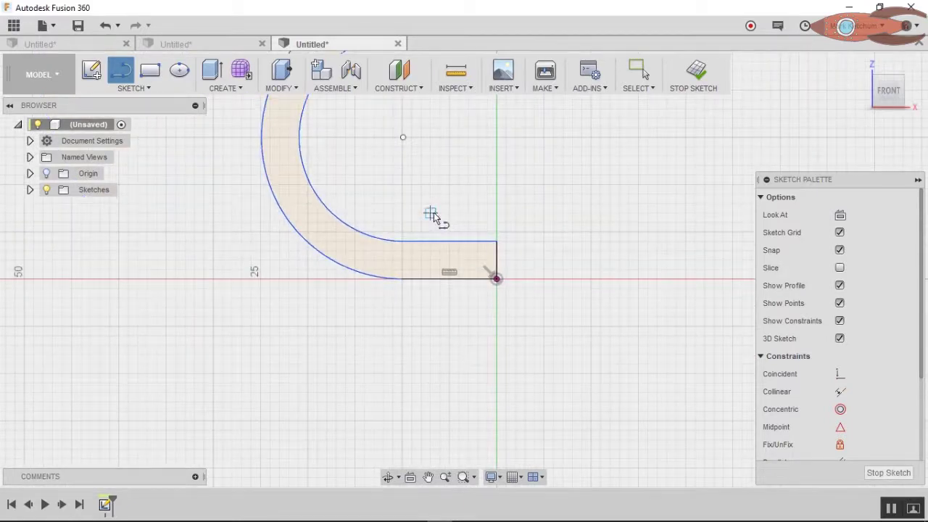
scroll(508, 155, down, 5)
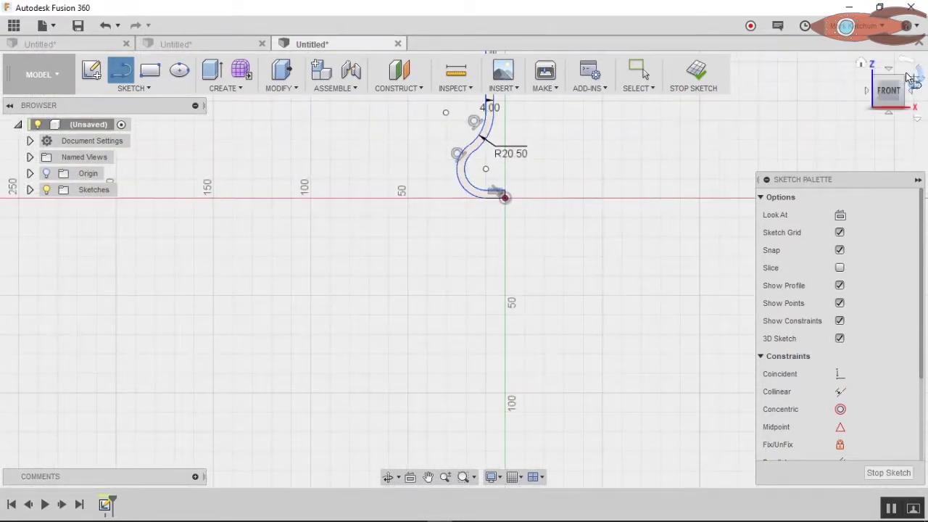
middle_drag(639, 158, 579, 299)
click(121, 87)
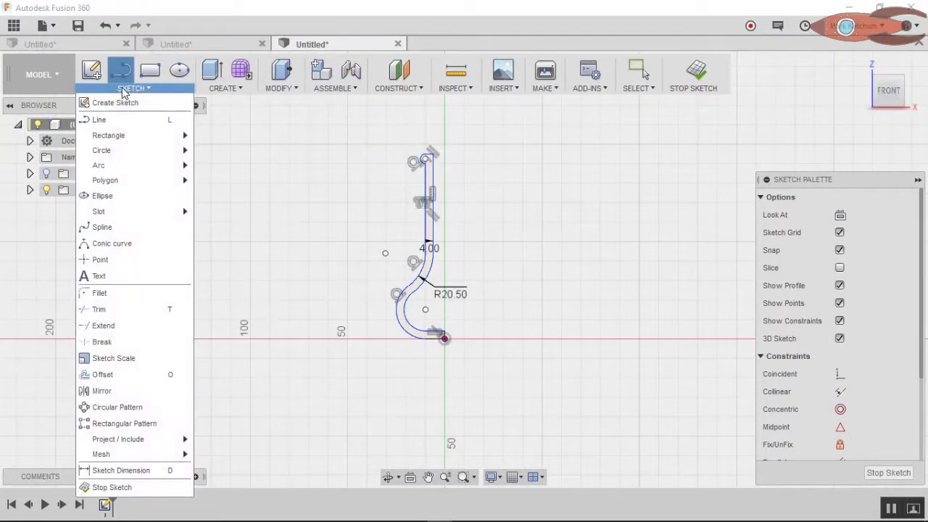
click(122, 225)
scroll(400, 162, up, 8)
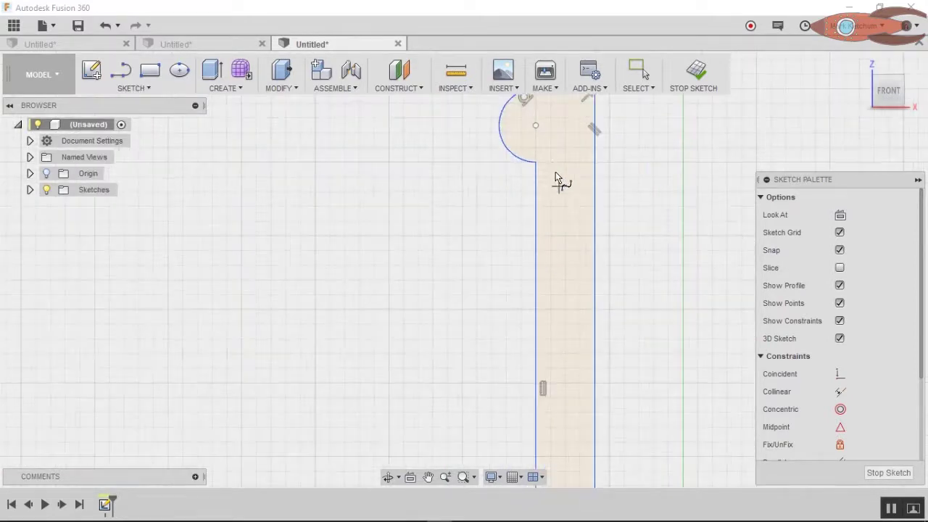
click(521, 147)
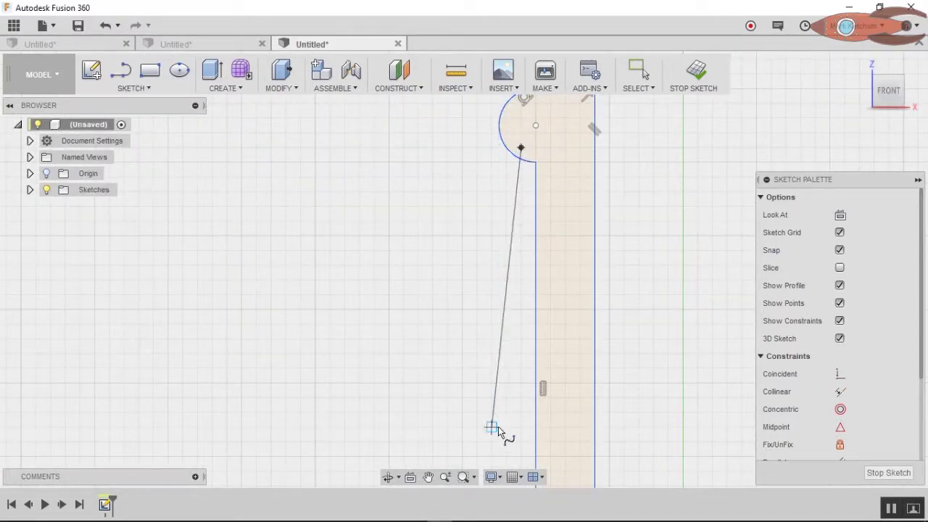
click(520, 383)
middle_drag(474, 457, 502, 66)
click(534, 203)
Step: Continue the spline around the outside of the bulb and end it inside the base wall
scroll(379, 377, down, 5)
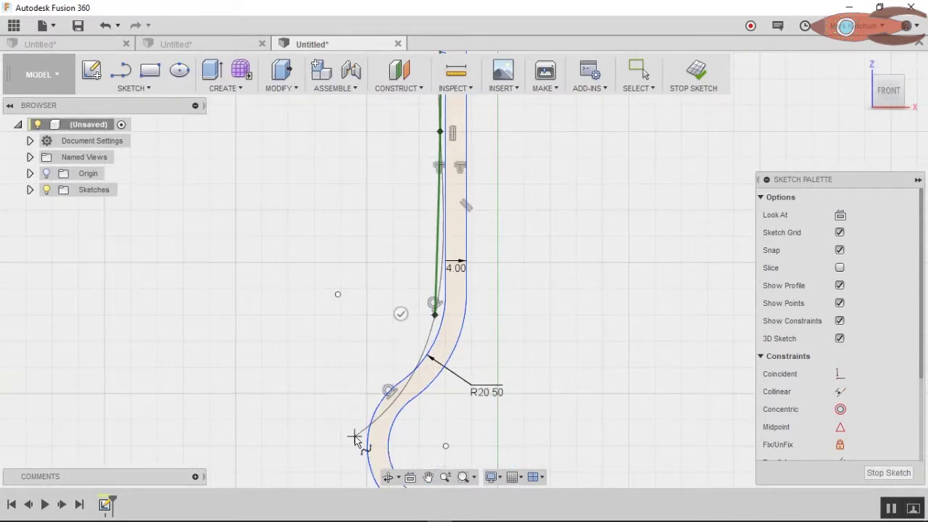
mouse_move(354, 436)
middle_down()
mouse_move(354, 267)
mouse_move(342, 228)
middle_up()
click(342, 227)
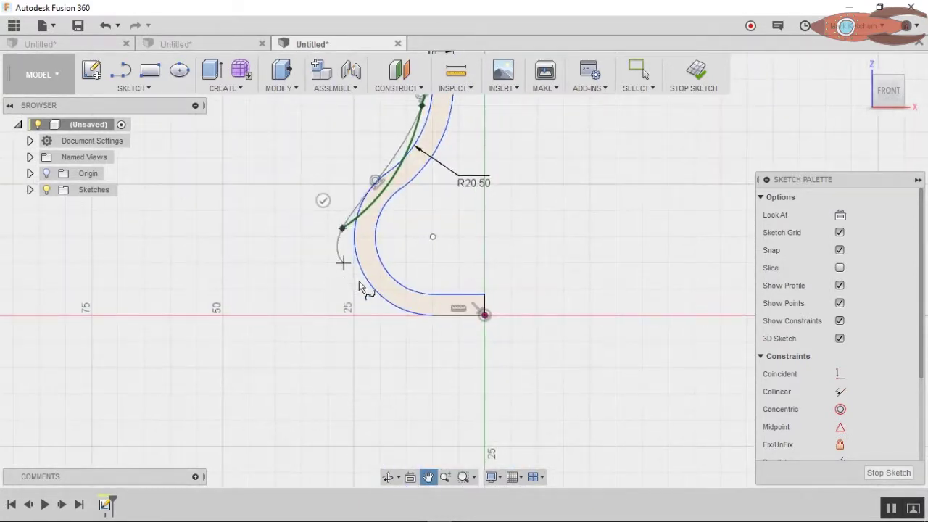
click(408, 303)
scroll(465, 331, down, 6)
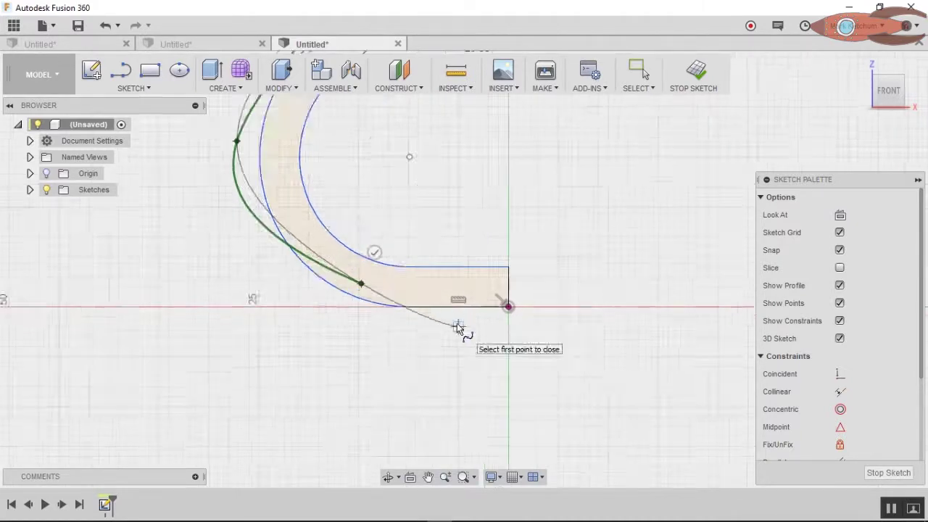
scroll(503, 174, up, 4)
click(412, 290)
scroll(397, 325, up, 5)
key(Escape)
Step: Adjust the spline's points and tangent handles so it follows the bulb and neck just outside the wall, and finish the sketch
click(245, 240)
drag(244, 240, 282, 288)
middle_drag(503, 163, 426, 521)
drag(393, 227, 358, 205)
drag(348, 318, 347, 226)
middle_drag(483, 411, 605, 151)
middle_drag(556, 240, 480, 450)
middle_drag(510, 307, 455, 521)
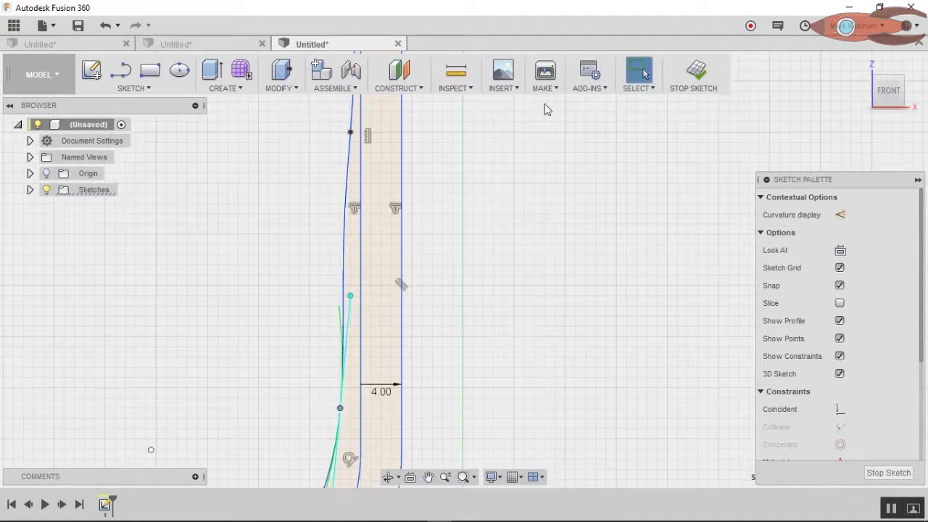
mouse_move(497, 160)
middle_down()
mouse_move(459, 393)
mouse_move(458, 381)
middle_up()
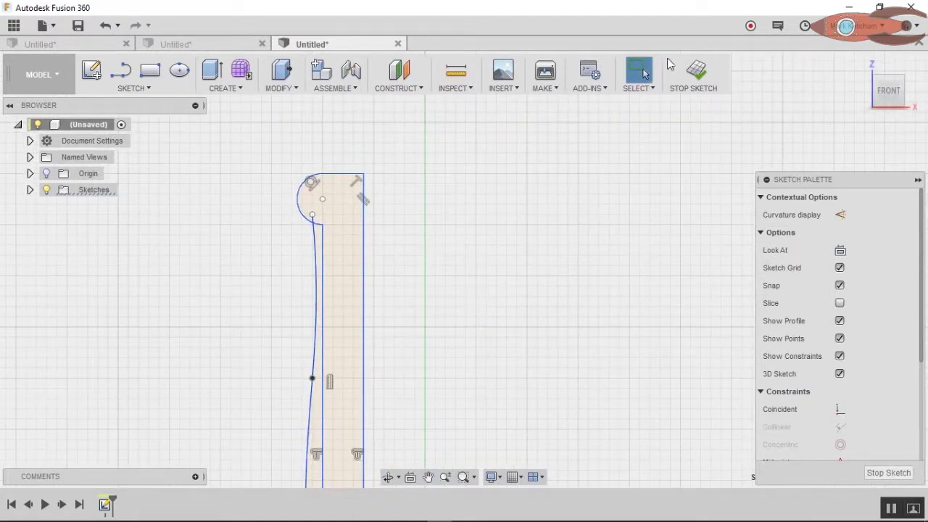
click(695, 79)
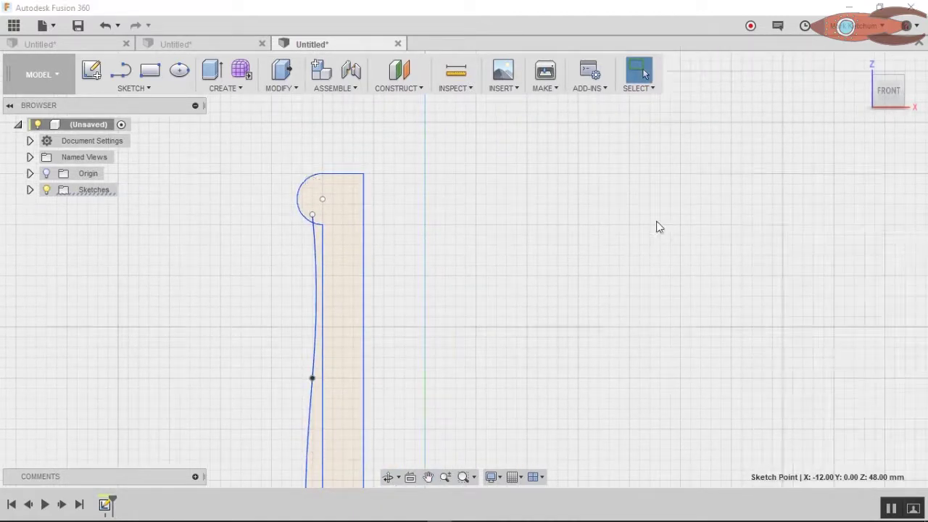
Step: Revolve the closed wall profile a full turn around the vertical axis to create the bottle body
click(223, 88)
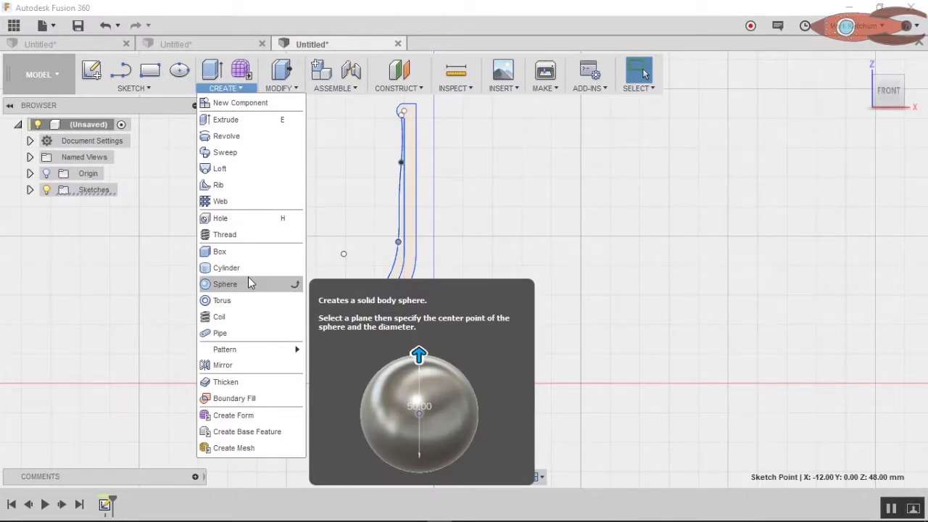
click(226, 135)
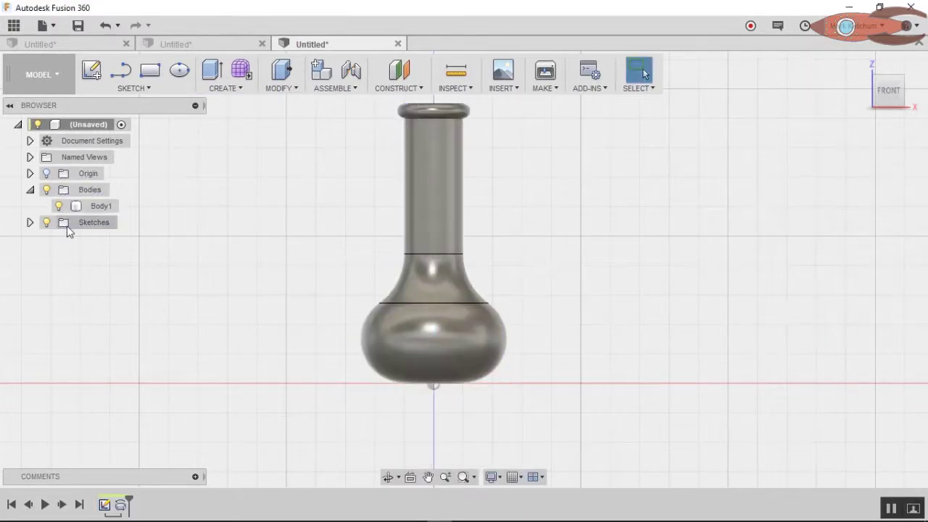
Step: Show the profile sketch again and hide the revolved body
click(31, 222)
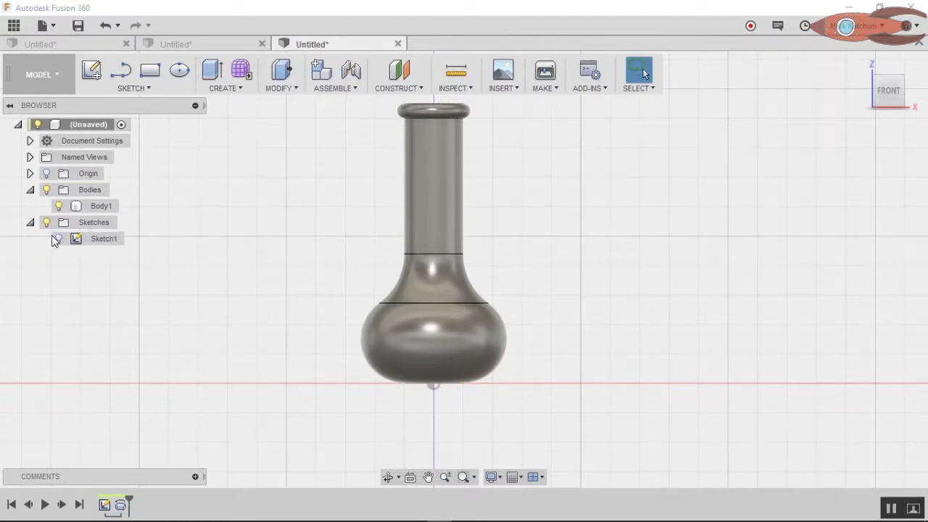
click(58, 238)
click(58, 205)
Step: Construct a plane along the spline path at distance 0, at its upper end inside the lip
scroll(448, 126, up, 5)
click(408, 89)
click(438, 201)
click(306, 268)
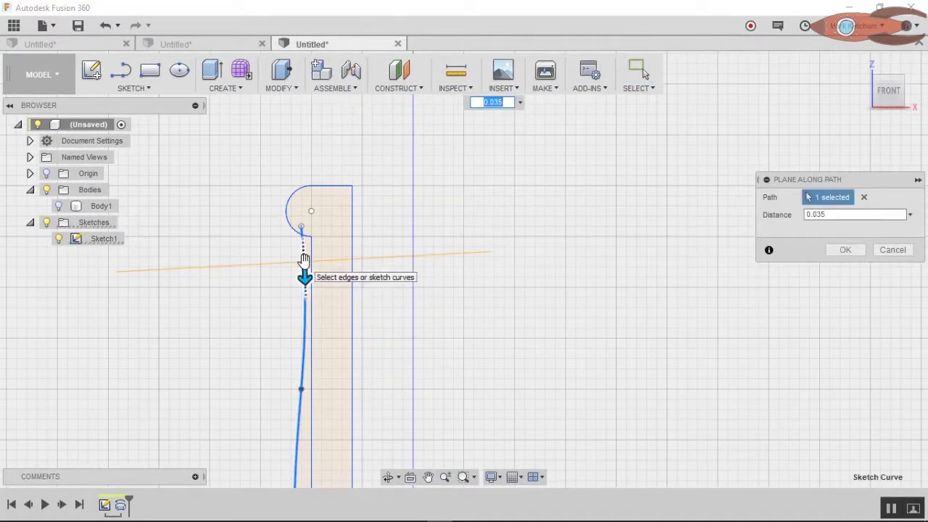
click(861, 64)
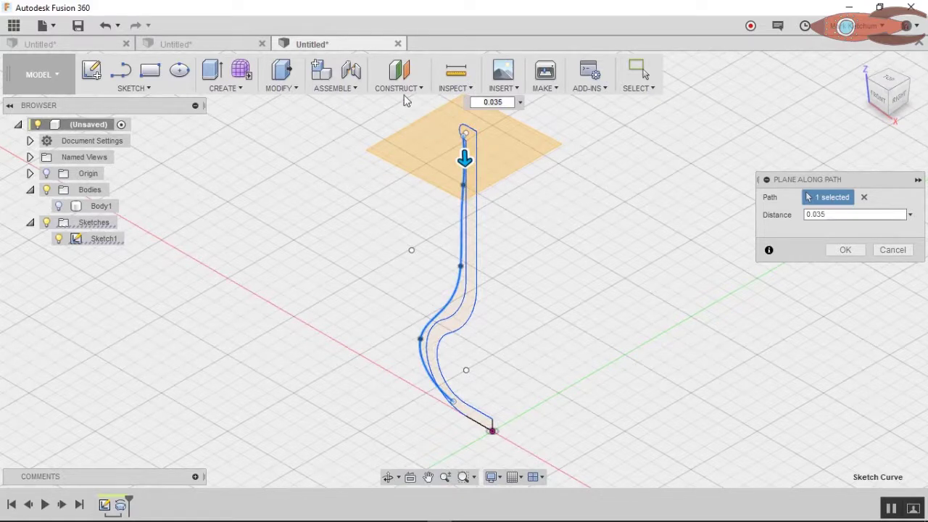
middle_drag(584, 204, 559, 341)
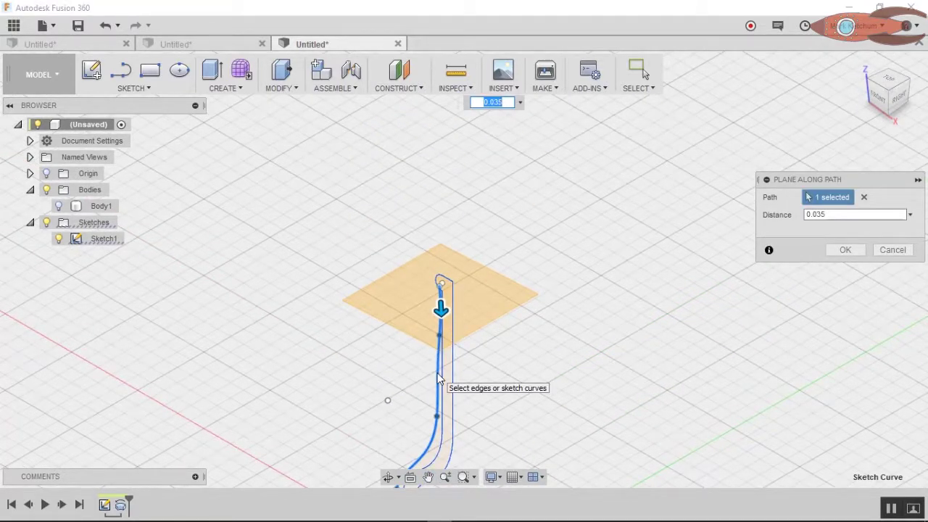
scroll(476, 334, up, 5)
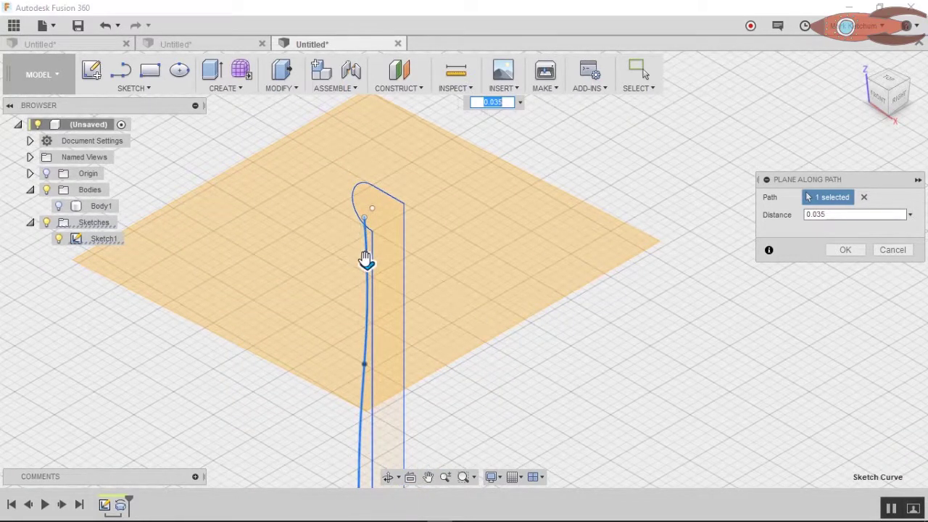
drag(367, 261, 447, 234)
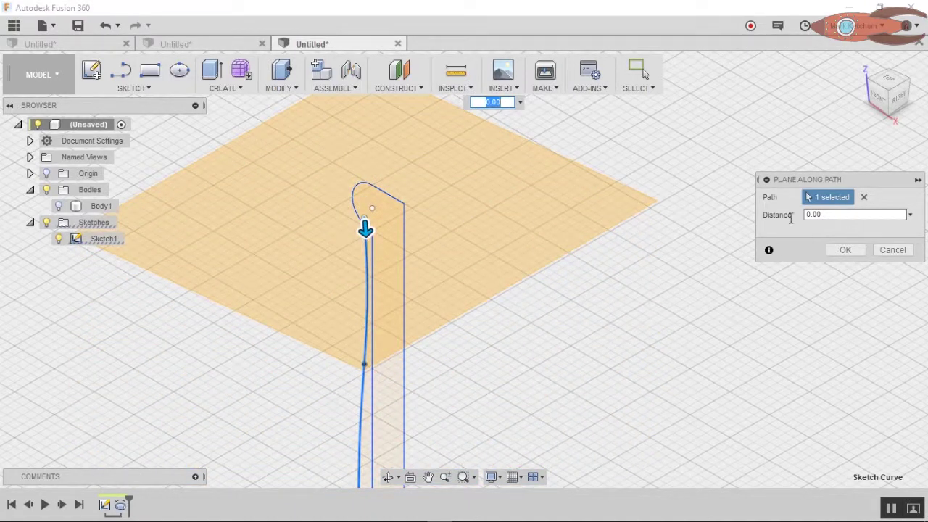
click(851, 250)
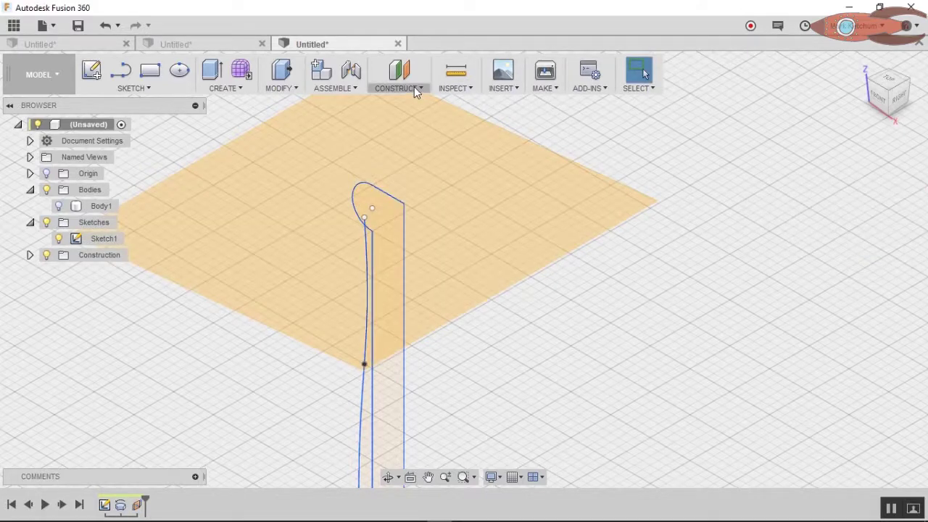
Step: Construct a second plane along the spline path, where the neck begins curving out toward the bulb
click(414, 87)
click(413, 217)
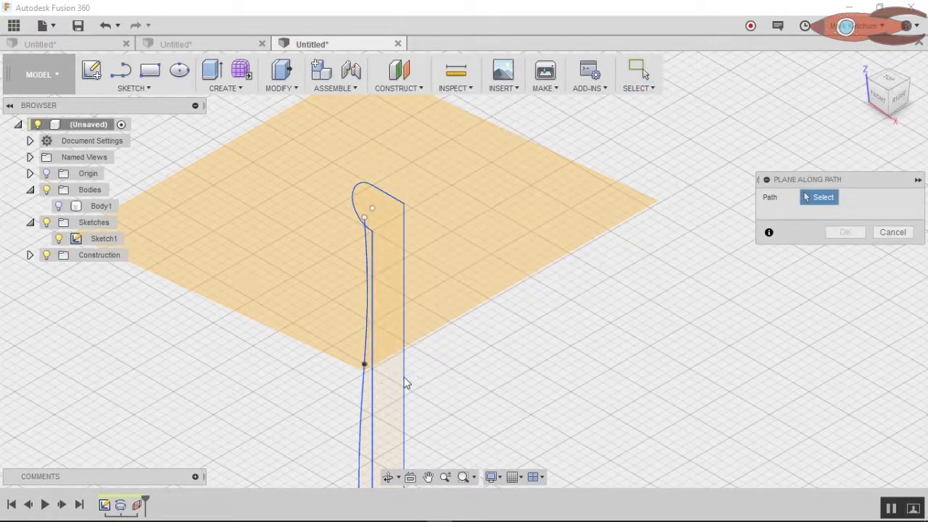
click(360, 427)
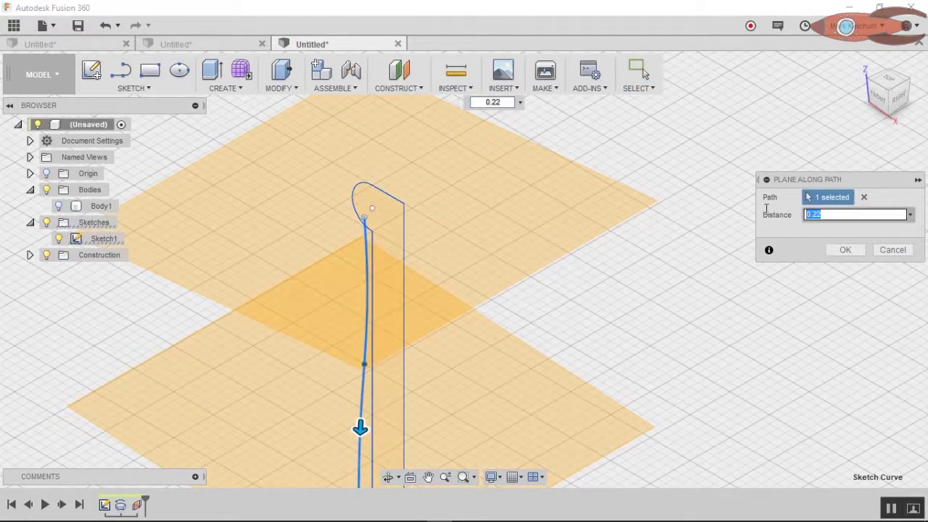
click(894, 250)
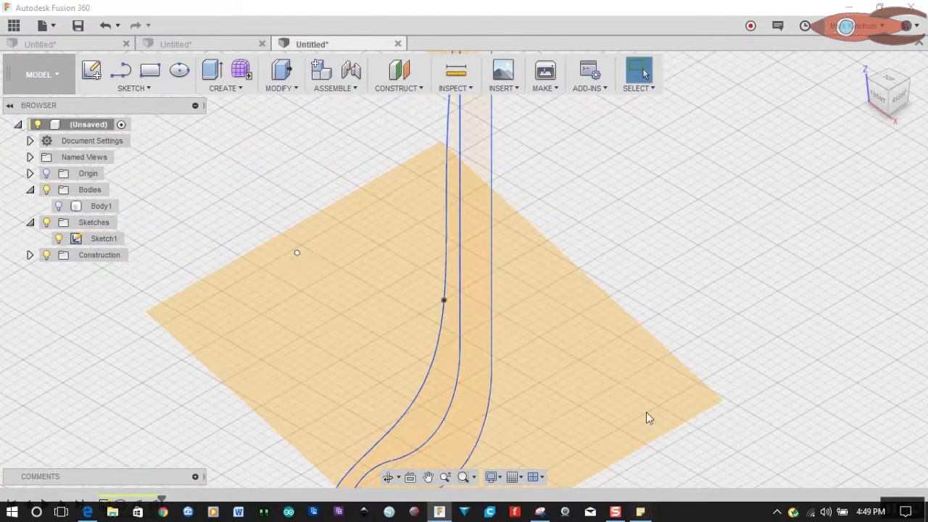
scroll(674, 376, up, 3)
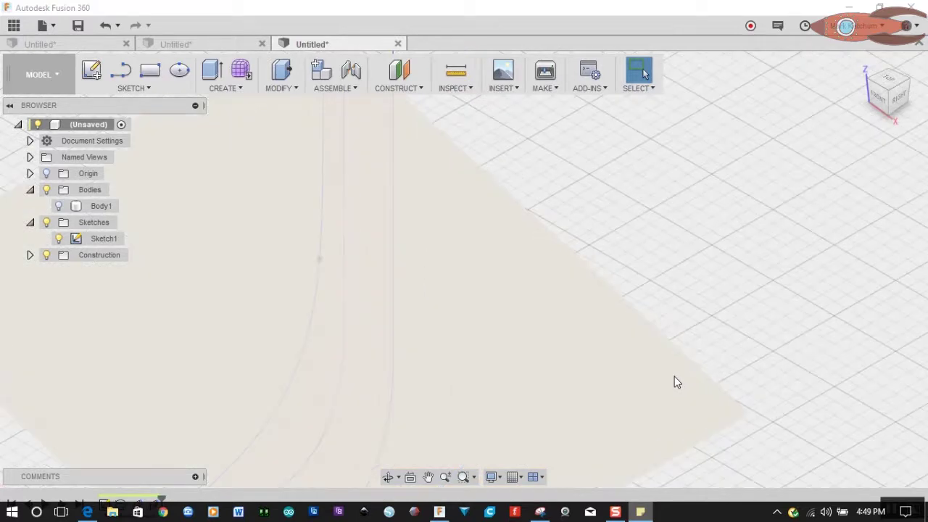
Step: Construct a third plane along the outer spline path at distance 1, at its lower end near the bottle's base
scroll(674, 376, down, 4)
scroll(670, 254, down, 5)
mouse_move(746, 379)
middle_down()
mouse_move(660, 311)
mouse_move(558, 311)
middle_up()
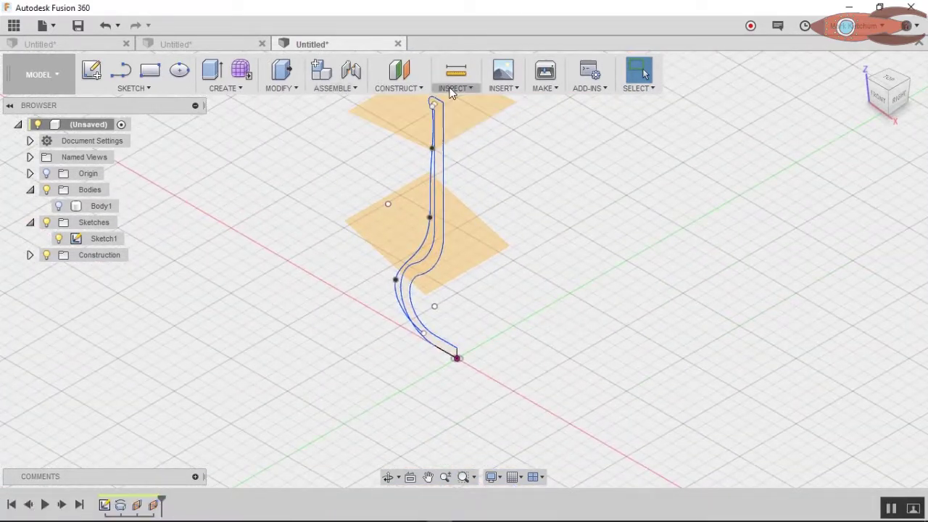
click(406, 88)
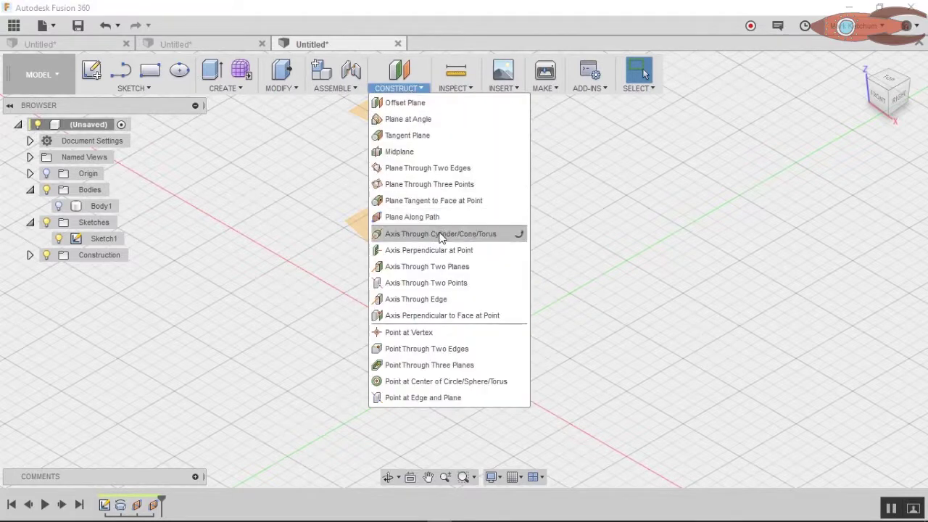
click(438, 218)
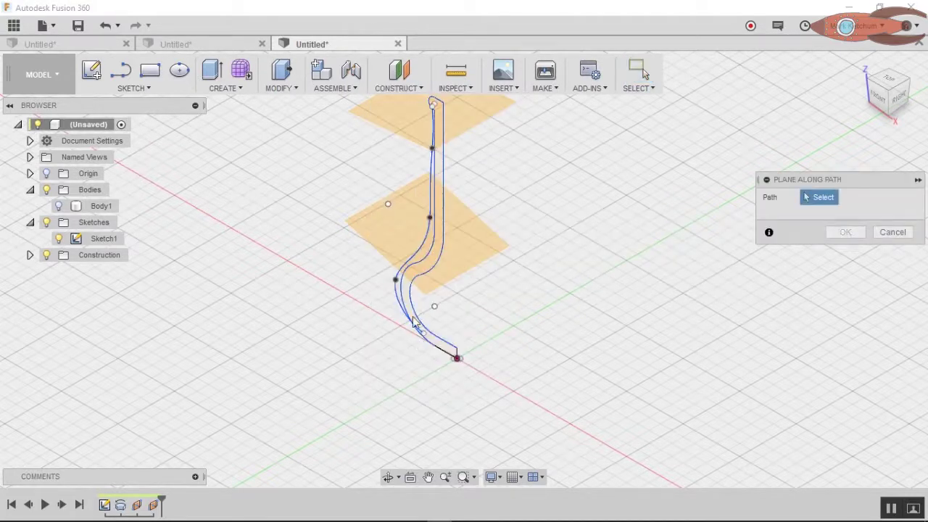
click(395, 293)
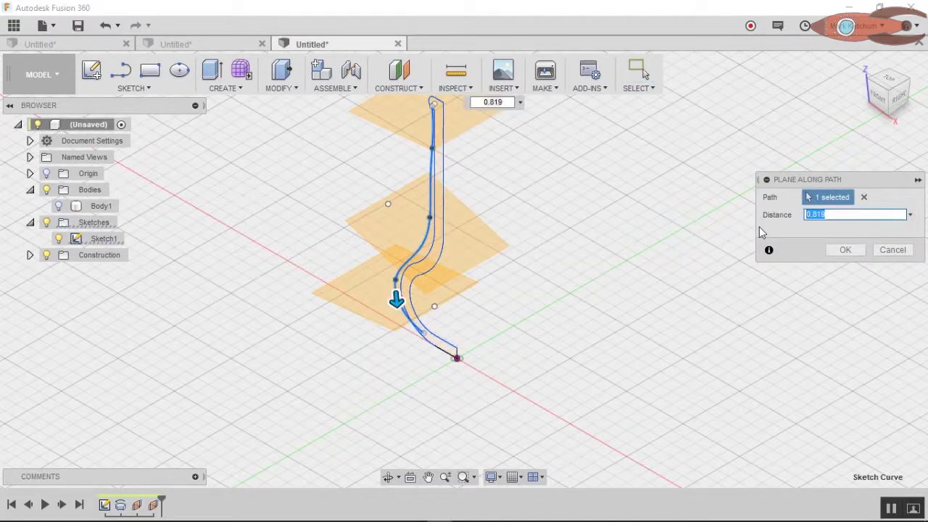
click(845, 249)
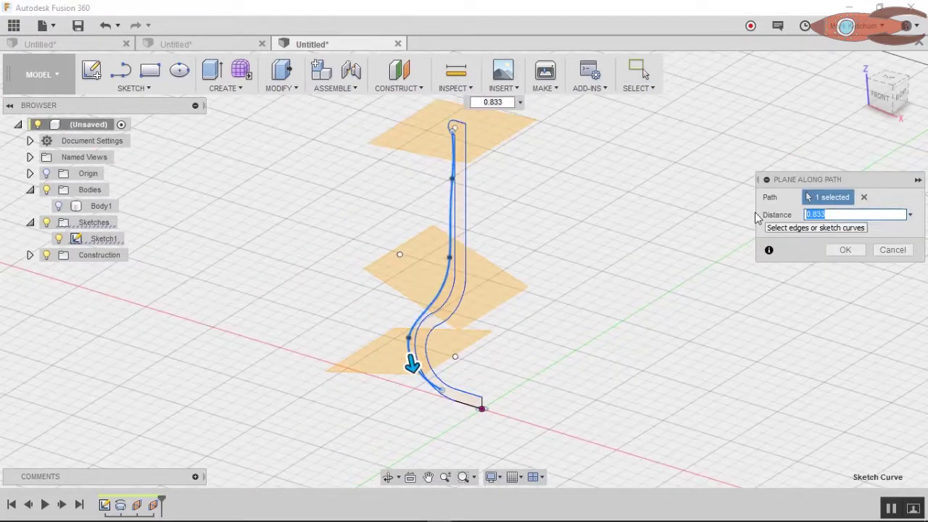
text(1)
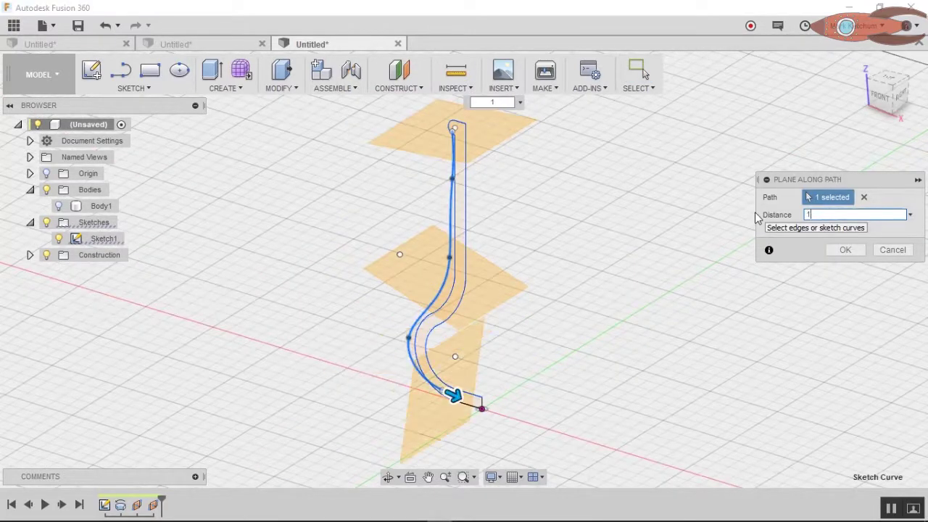
click(842, 250)
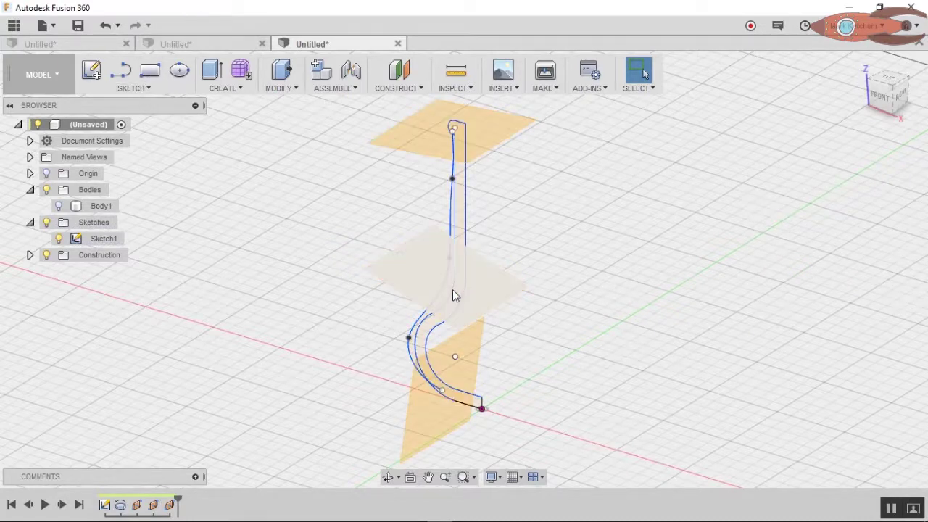
Step: Sketch a small rectangle of about 12 mm² around the spline's upper end on the topmost construction plane
click(150, 73)
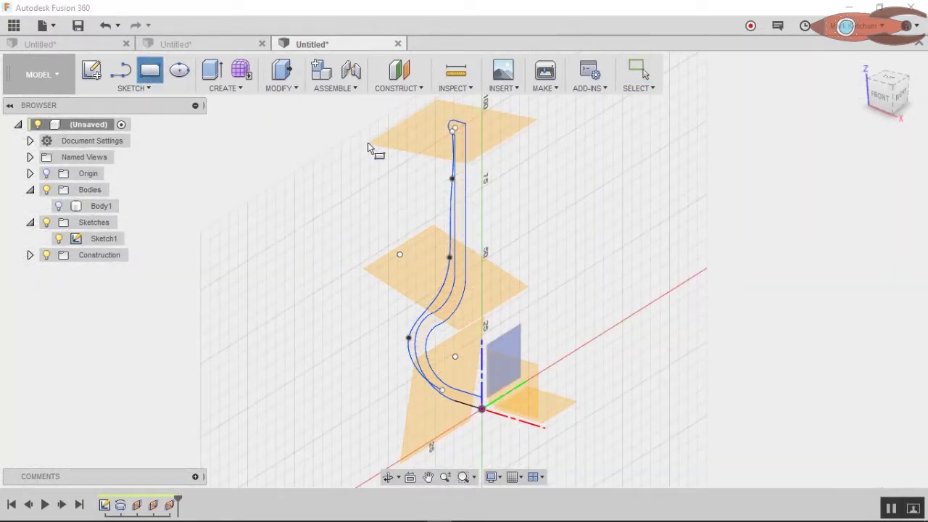
click(399, 142)
scroll(437, 244, up, 3)
scroll(436, 232, up, 5)
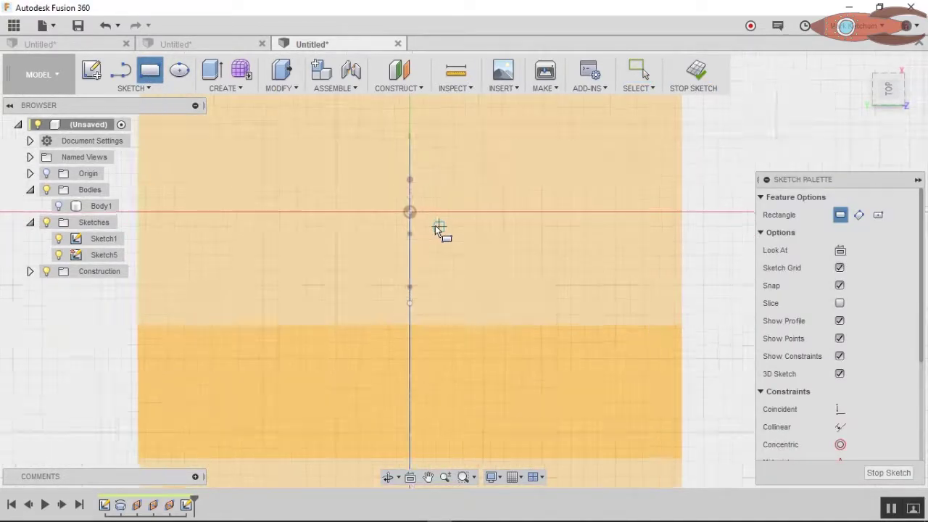
click(379, 127)
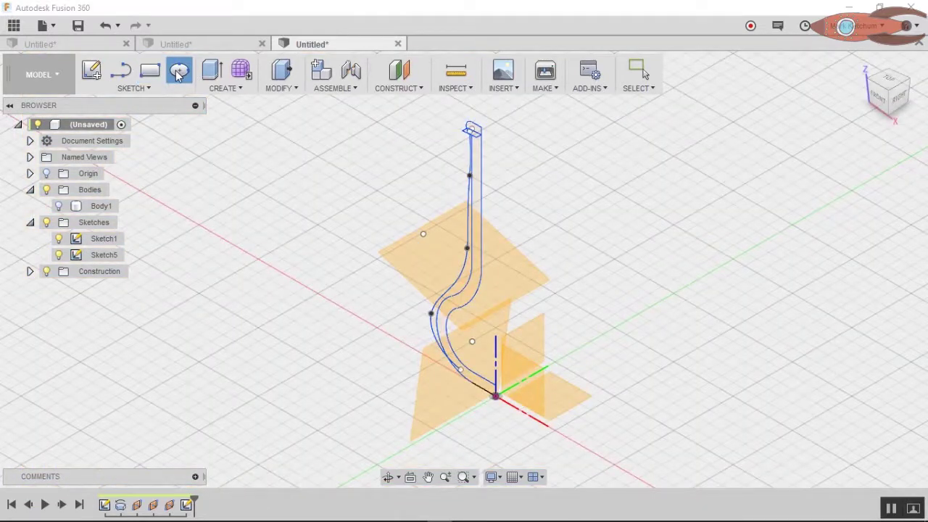
Step: Sketch a narrow ellipse on the middle construction plane, centred on the spline path with its long axis in the profile's plane
click(179, 73)
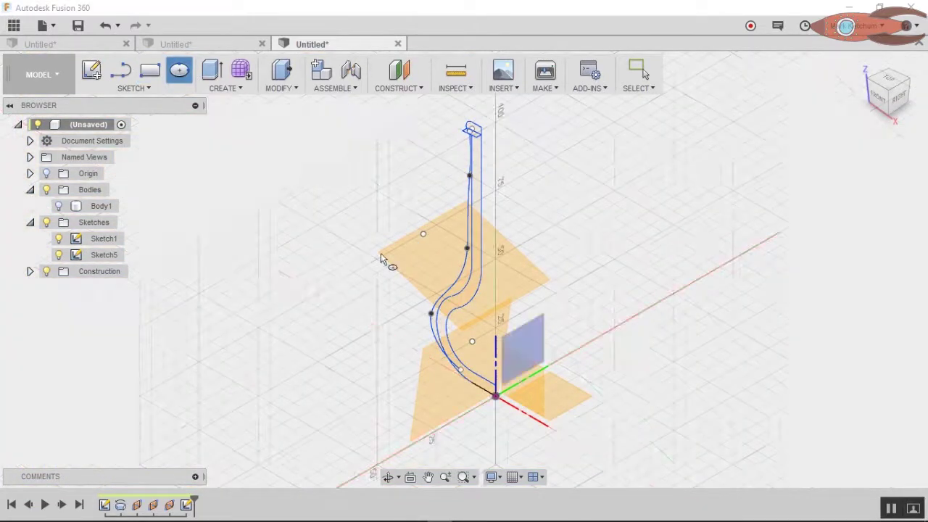
click(421, 261)
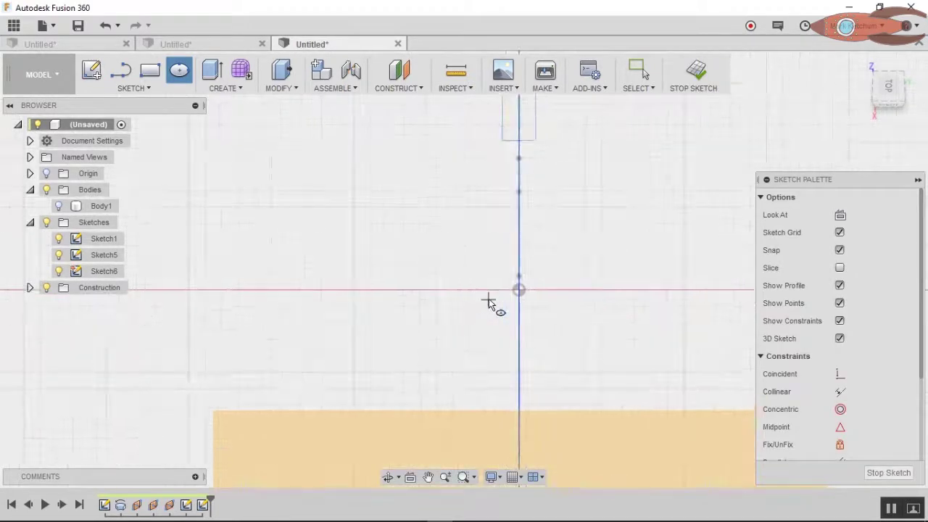
click(539, 281)
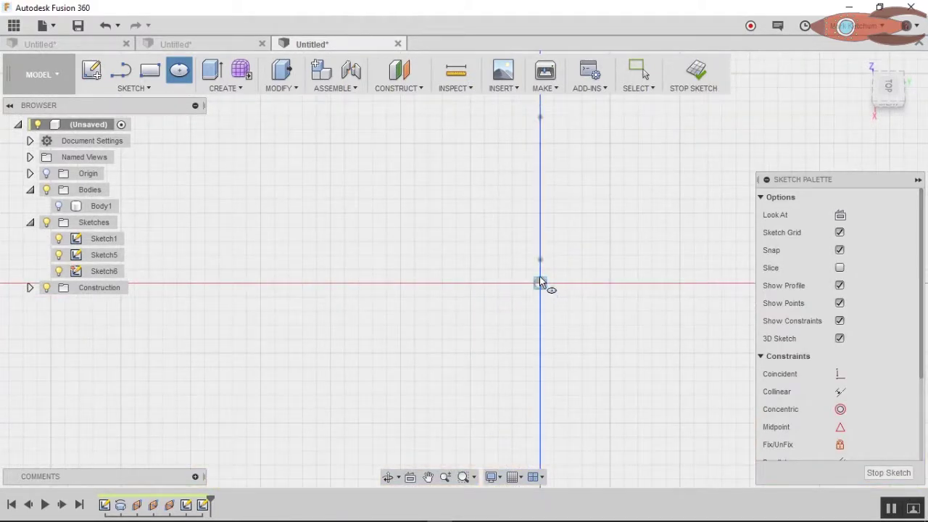
click(539, 198)
click(568, 285)
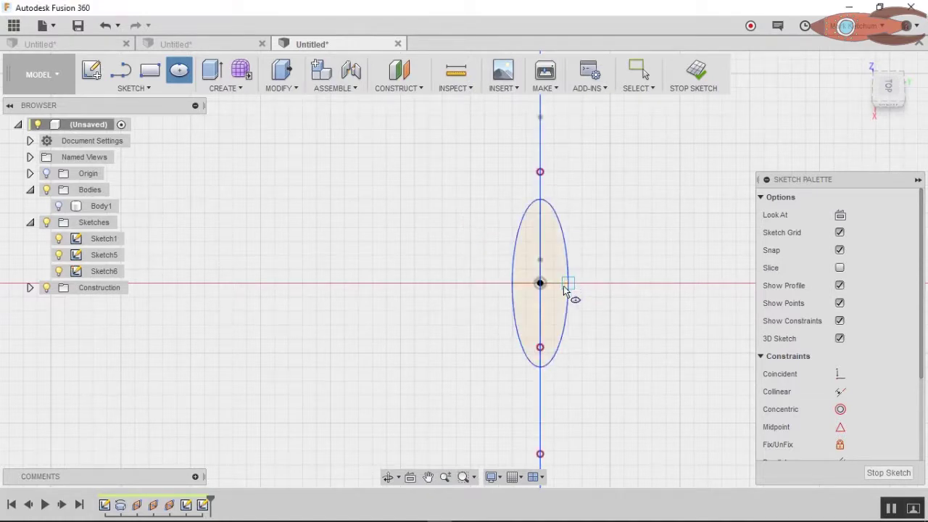
click(700, 74)
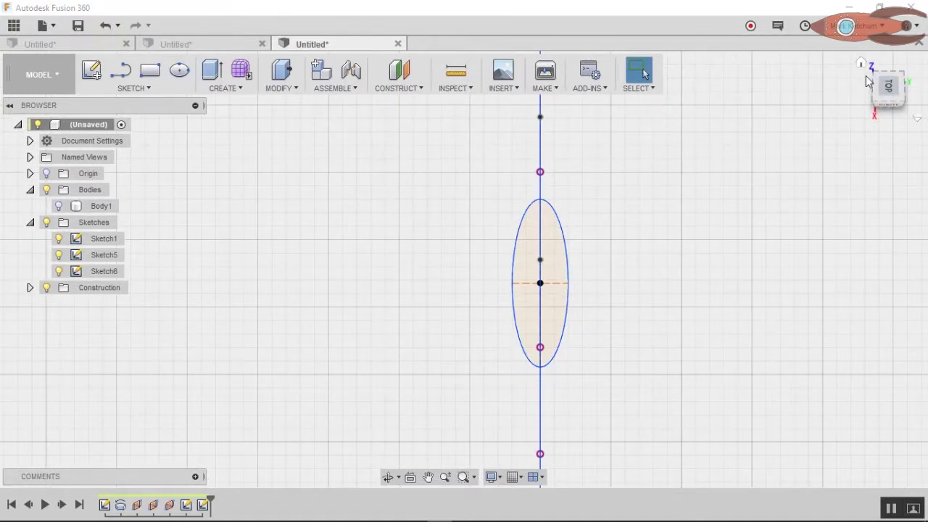
Step: Sketch a flat ellipse on the lowest construction plane, centred on the spline's end with its long axis across the profile
click(862, 64)
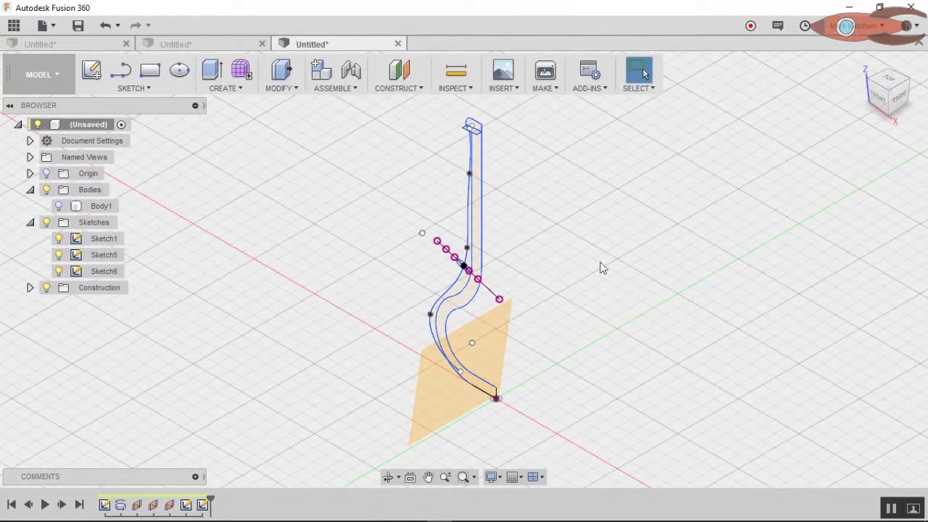
click(180, 72)
click(434, 386)
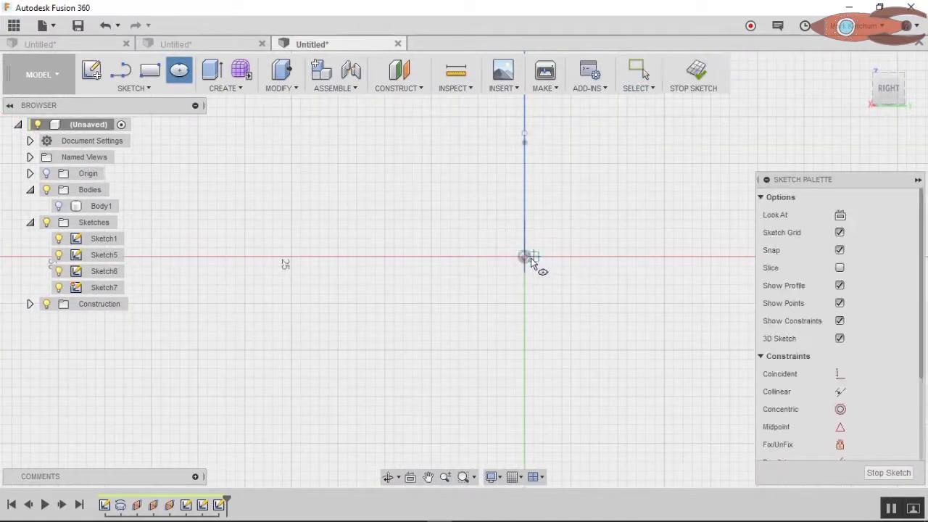
click(524, 256)
click(570, 256)
click(525, 234)
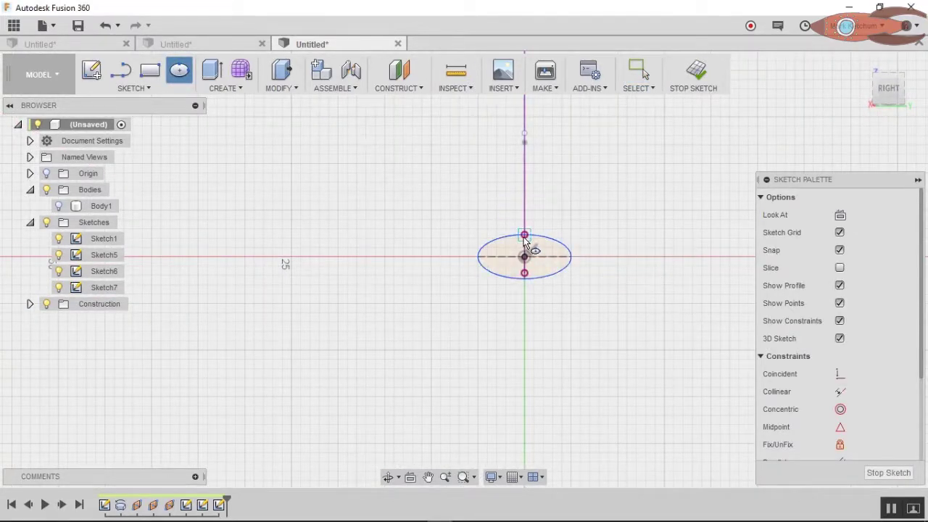
click(694, 70)
Step: Delete the stray projected lines running out of the middle and lower ellipses
scroll(584, 311, up, 5)
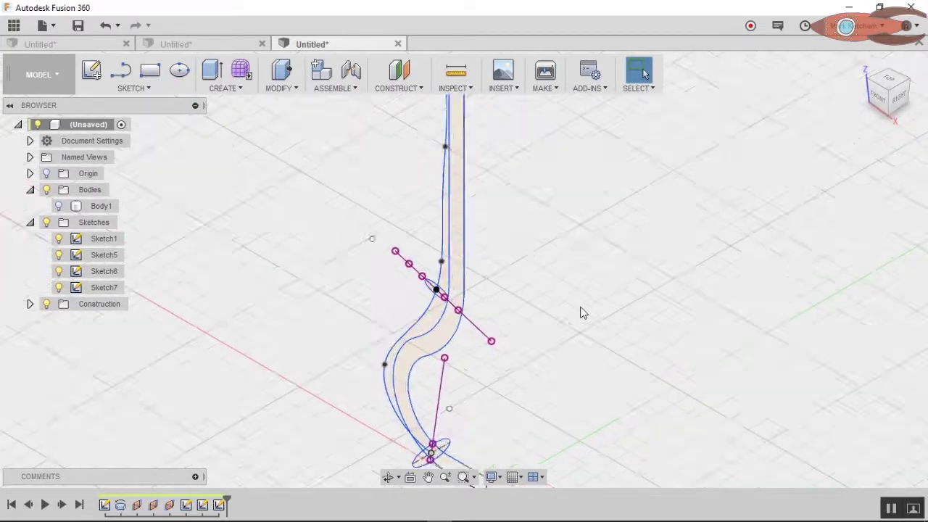
scroll(576, 312, down, 4)
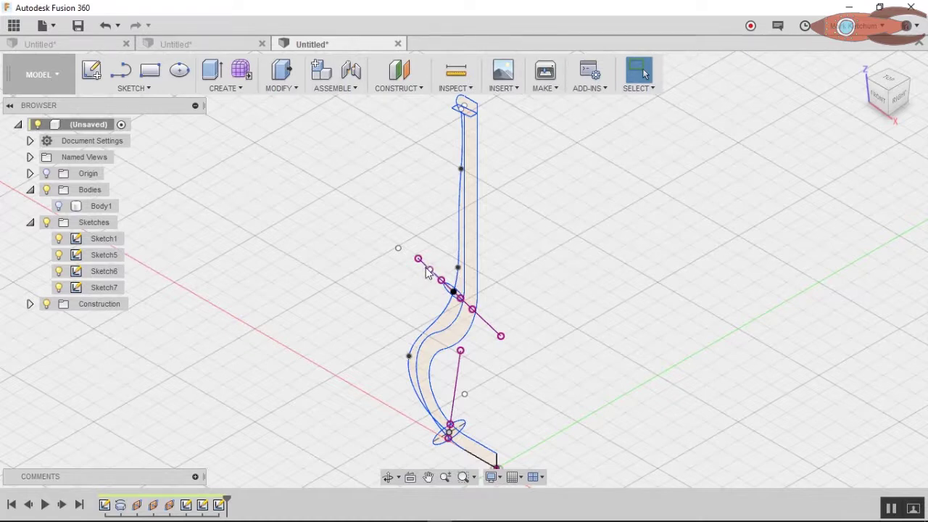
scroll(490, 327, up, 4)
click(484, 326)
key(Delete)
scroll(451, 393, up, 1)
middle_drag(457, 412, 447, 210)
click(402, 277)
key(Delete)
middle_drag(424, 331, 592, 293)
key(Escape)
scroll(517, 244, down, 3)
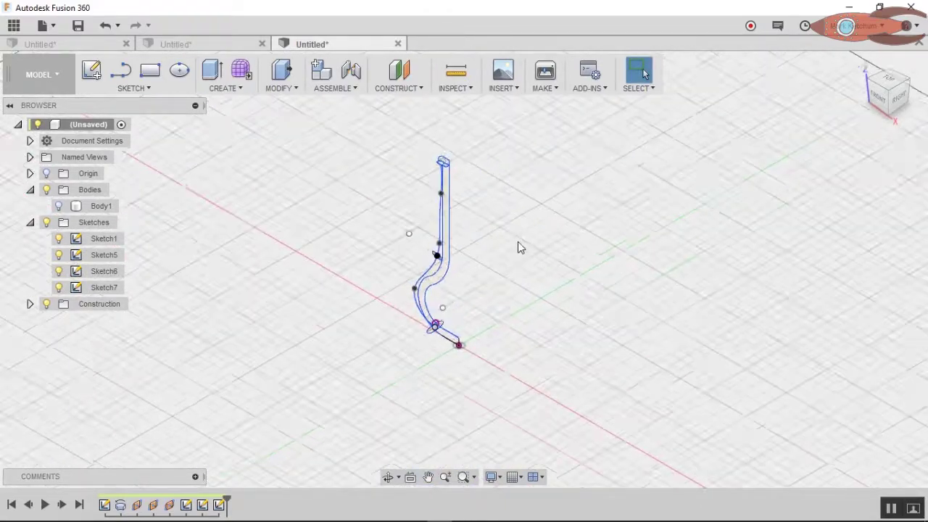
Step: Set up a loft with the centerline guide type through the top rectangle, the middle ellipse and the lower ellipse
scroll(517, 239, up, 2)
scroll(501, 241, down, 2)
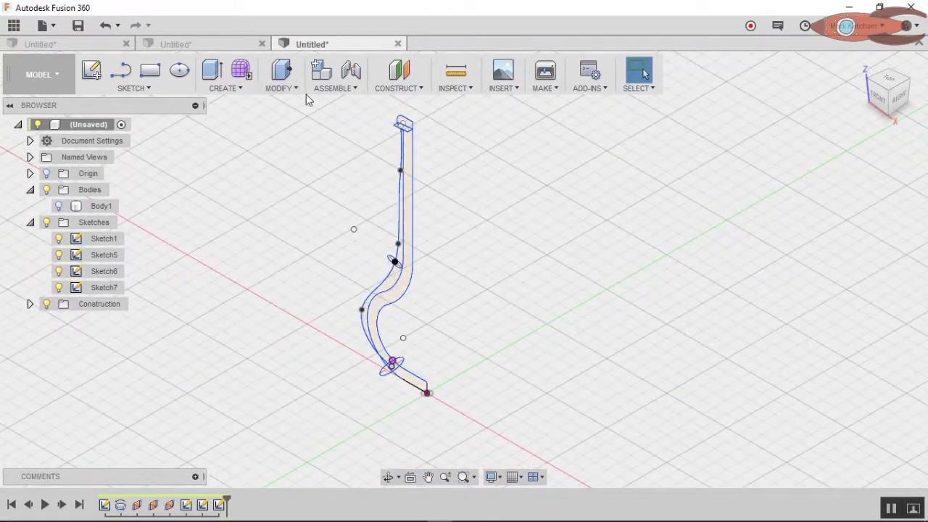
click(221, 88)
click(228, 168)
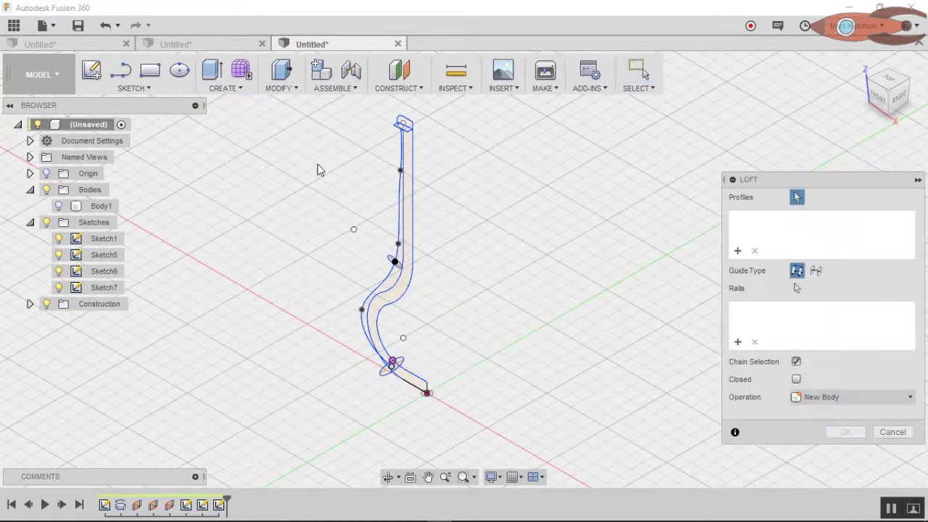
click(815, 271)
scroll(400, 127, up, 4)
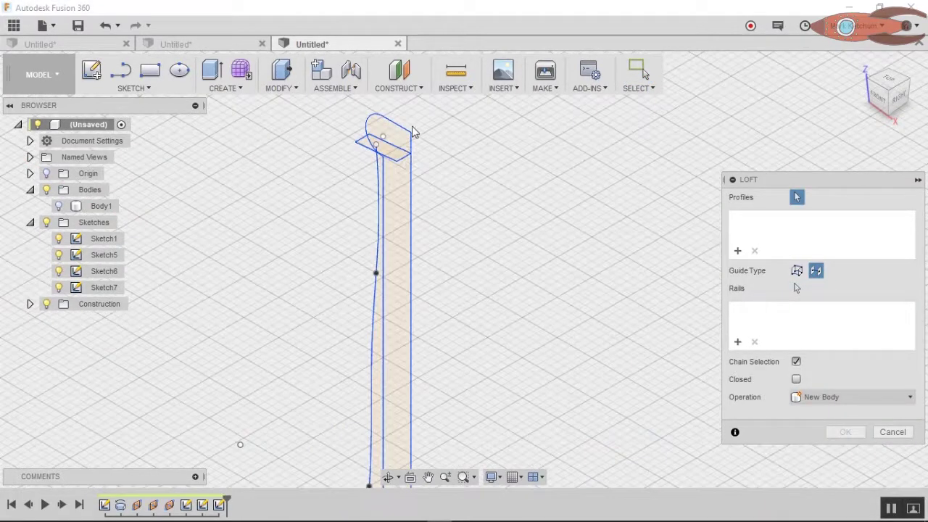
click(366, 146)
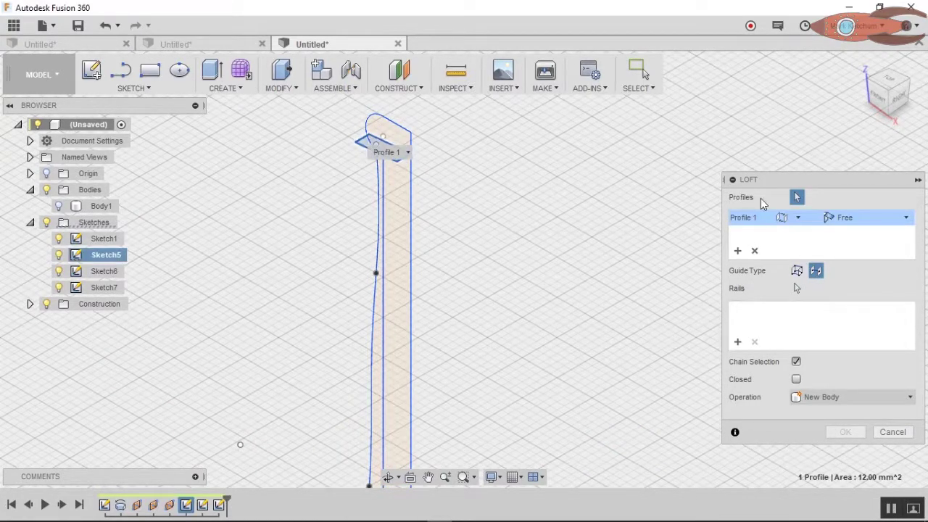
shift+middle_drag(568, 423, 493, 243)
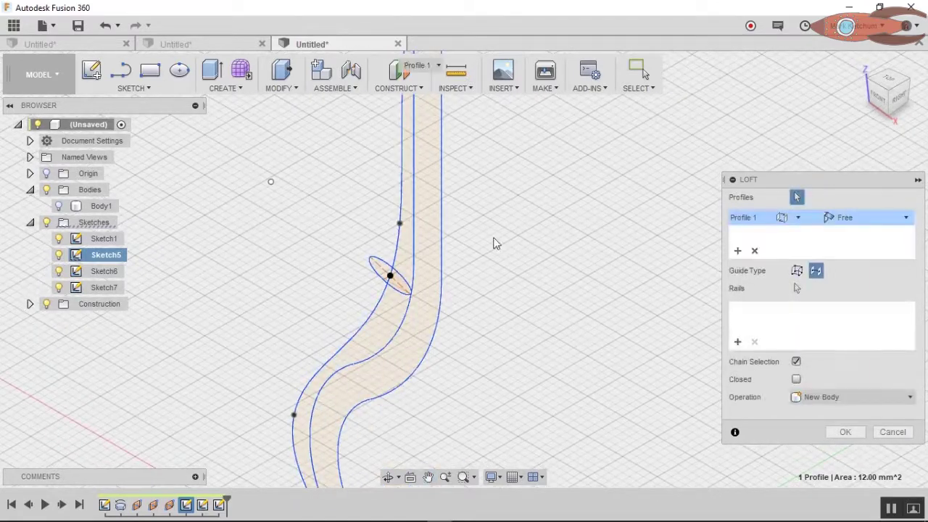
click(383, 272)
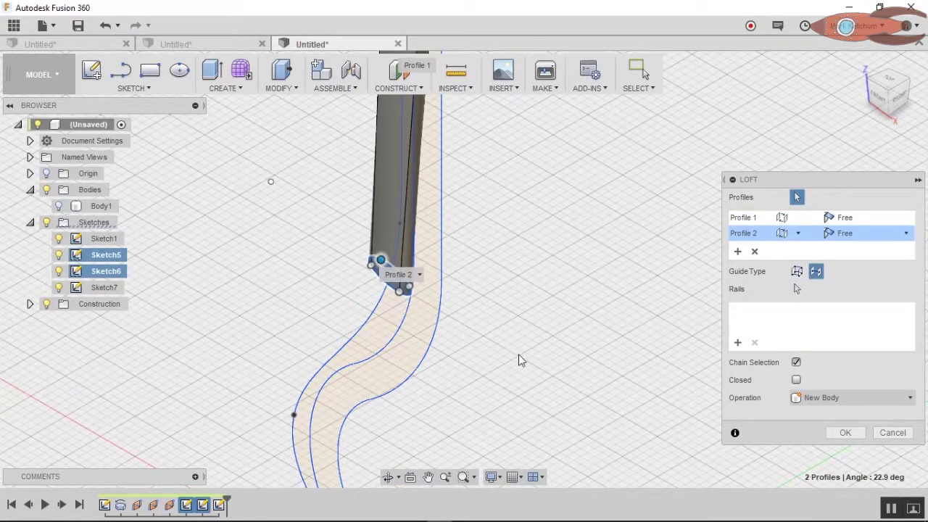
shift+middle_drag(526, 371, 529, 151)
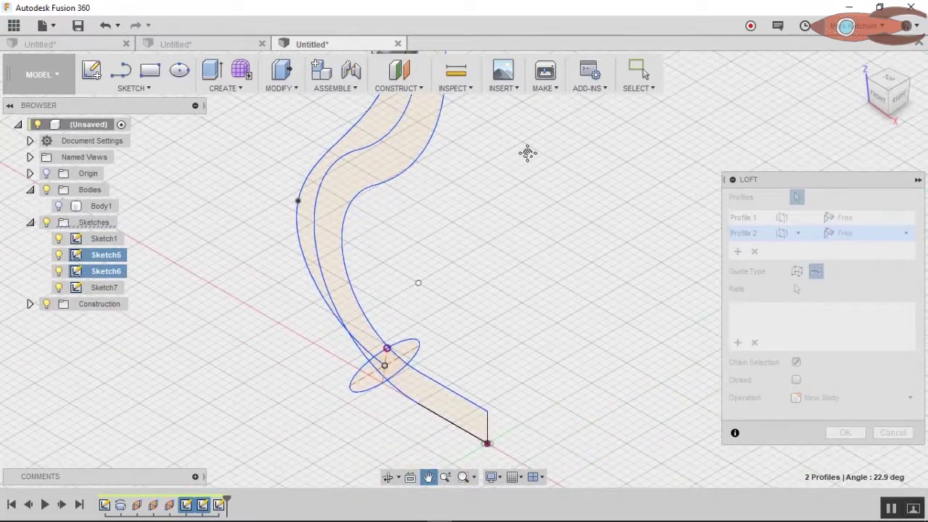
click(366, 385)
Step: Use the outer spline as the loft's centerline and create the handle as a new body
shift+middle_drag(607, 267, 529, 316)
mouse_move(294, 338)
shift+middle_down()
mouse_move(394, 345)
mouse_move(425, 298)
mouse_move(340, 199)
mouse_move(392, 182)
mouse_move(499, 196)
mouse_move(480, 221)
mouse_move(356, 245)
mouse_move(369, 254)
shift+middle_up()
middle_drag(633, 214, 601, 315)
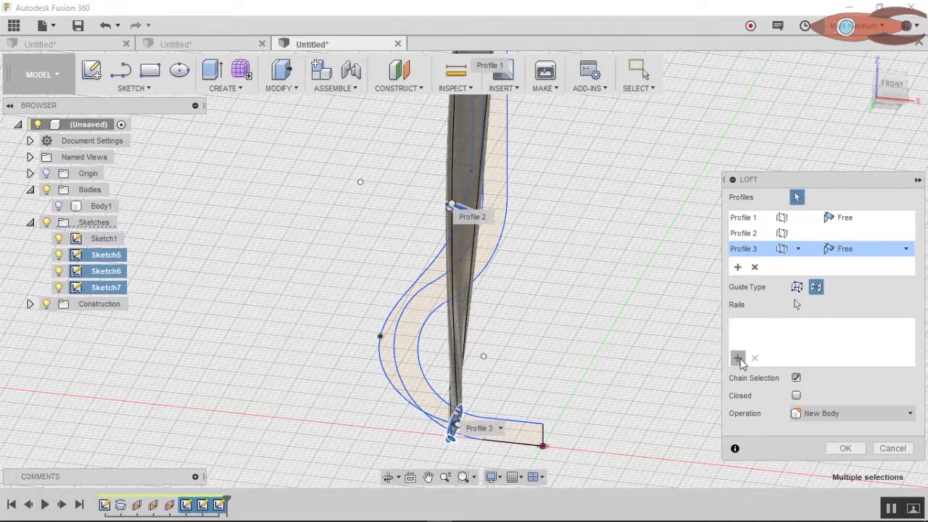
click(420, 282)
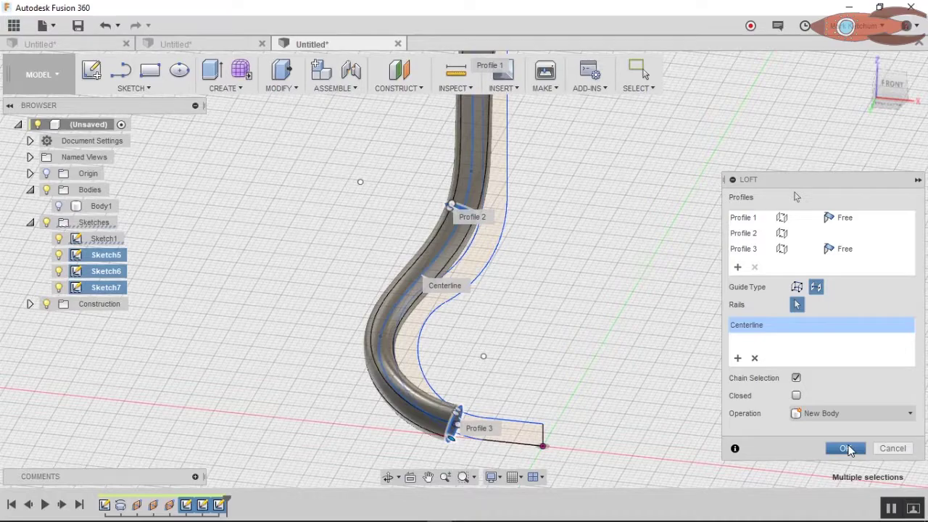
click(846, 448)
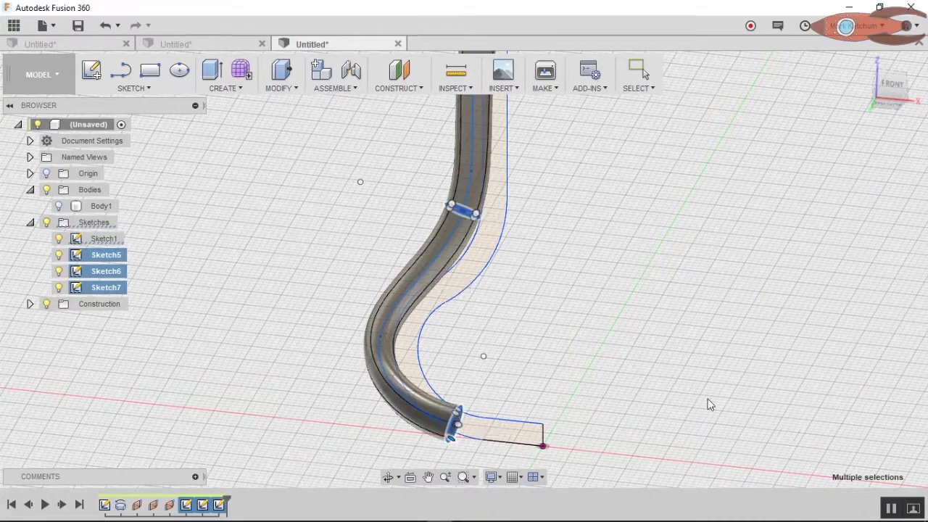
Step: Show the bottle body to compare it with the lofted handle from the back, and hide the bottle again
mouse_move(669, 396)
shift+middle_down()
mouse_move(615, 326)
mouse_move(644, 355)
mouse_move(681, 360)
mouse_move(729, 395)
mouse_move(733, 421)
mouse_move(711, 442)
mouse_move(581, 420)
mouse_move(623, 432)
mouse_move(613, 395)
shift+middle_up()
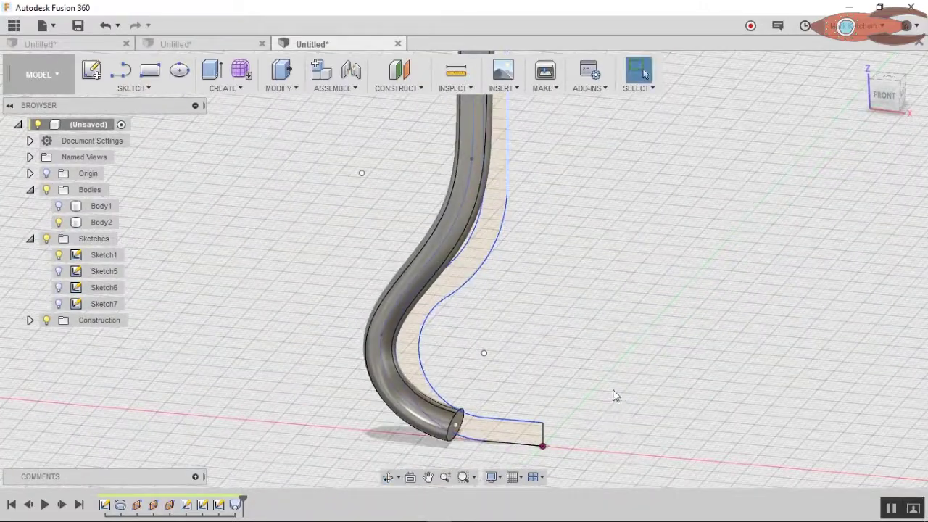
click(59, 207)
shift+middle_drag(249, 308, 470, 264)
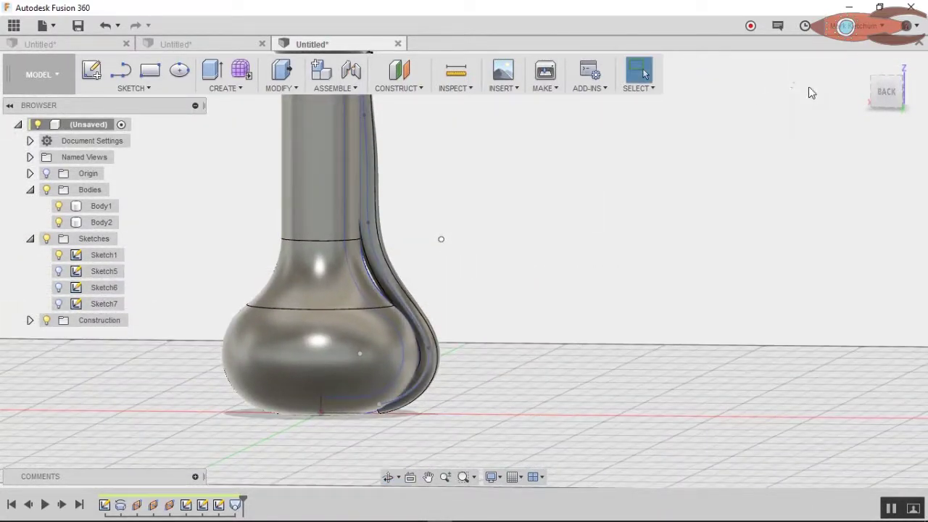
click(885, 91)
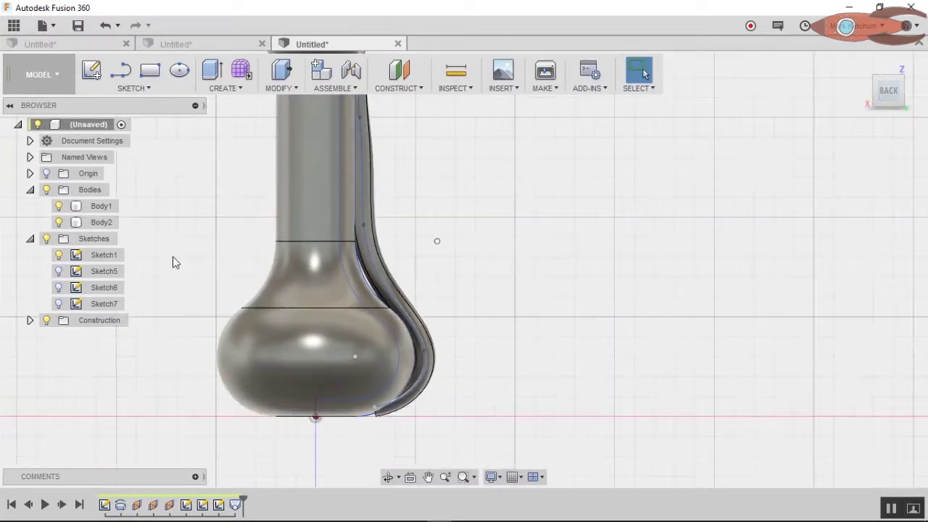
click(58, 210)
click(59, 207)
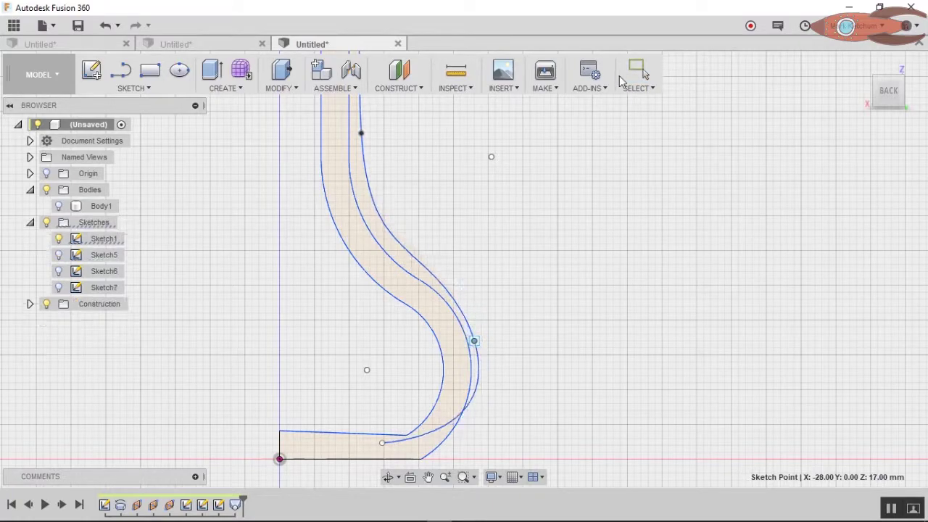
Step: Show the bottle and handle bodies together and examine how the handle sits against the bottle's wall
click(59, 206)
click(59, 221)
shift+middle_drag(544, 406, 623, 239)
scroll(623, 239, down, 3)
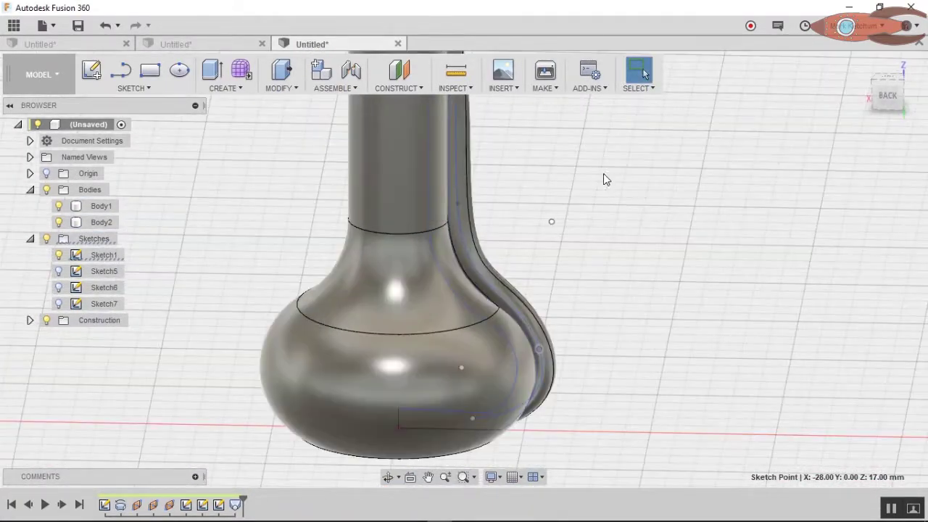
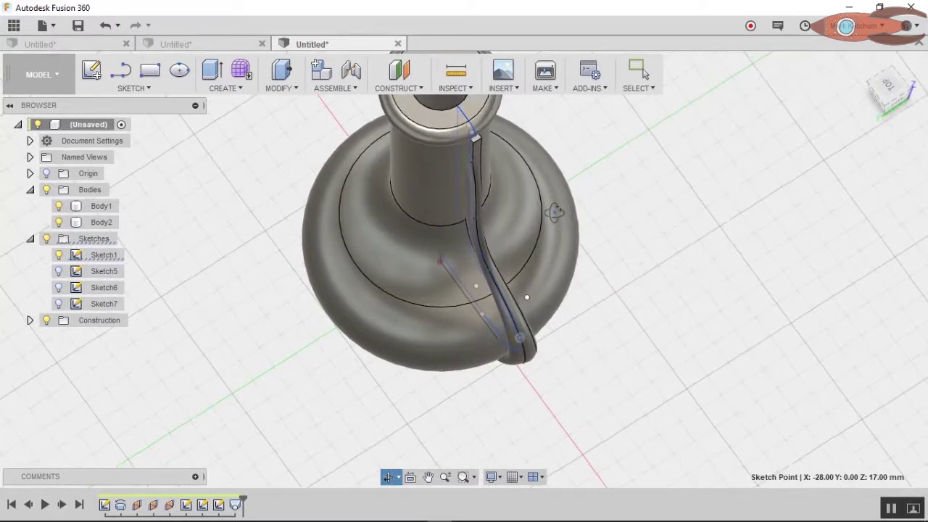
key(Escape)
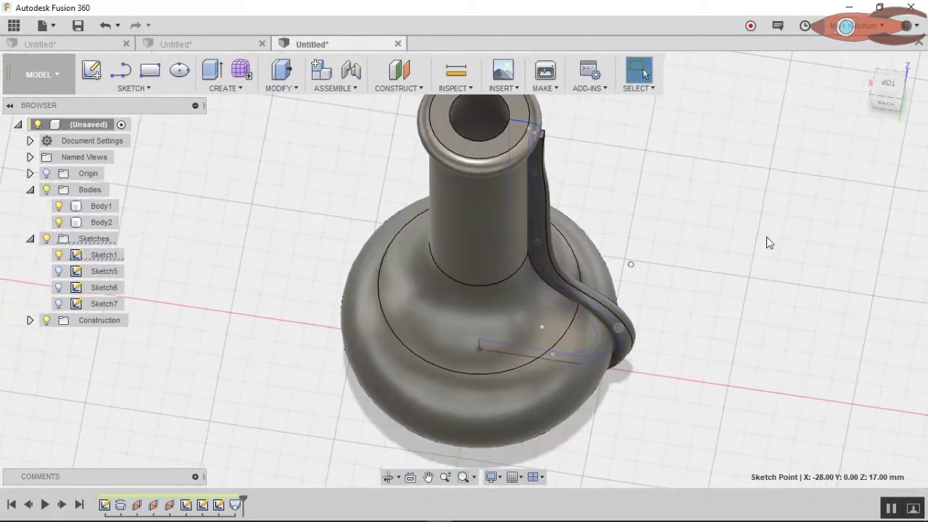
Step: Combine the bottle into the handle body with the Join operation
click(270, 87)
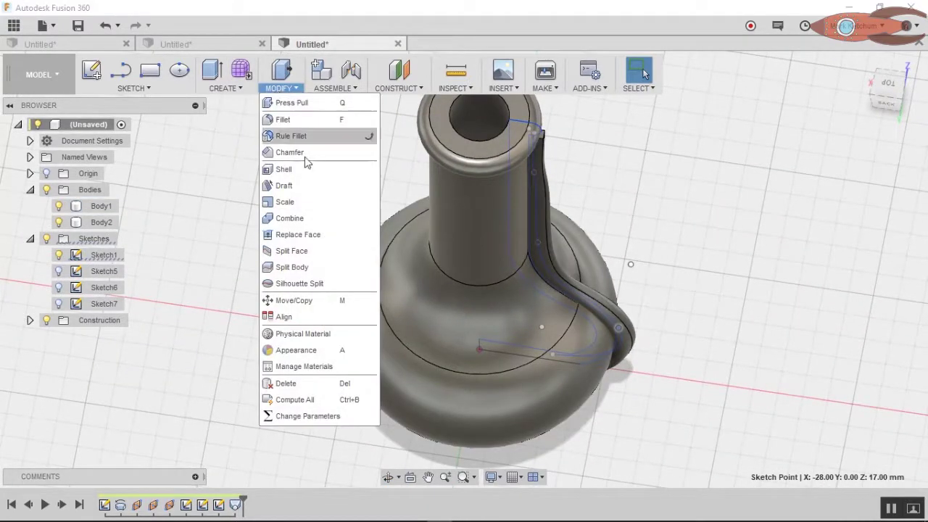
click(296, 219)
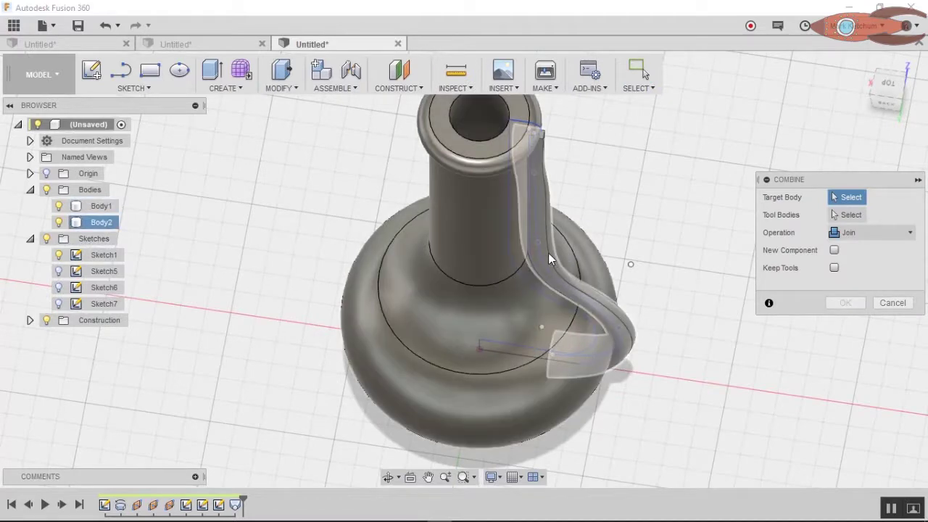
click(539, 260)
click(558, 325)
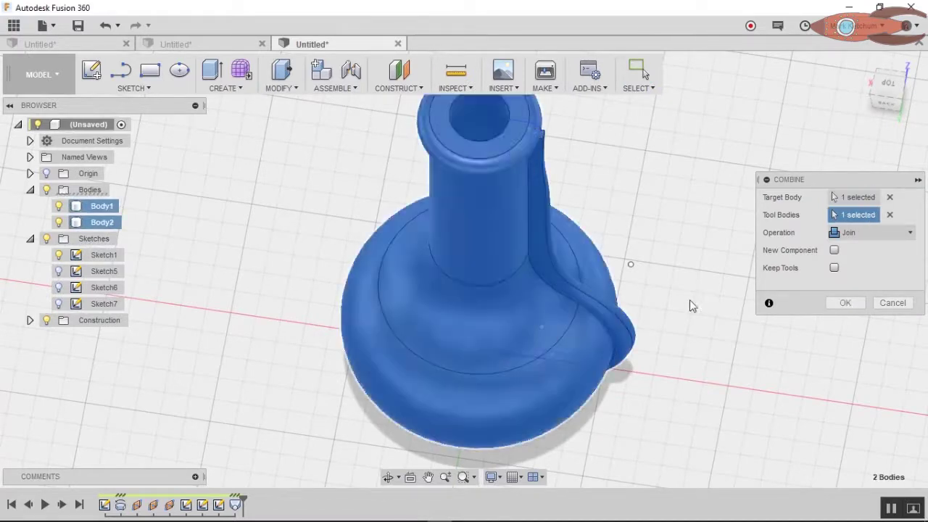
click(840, 303)
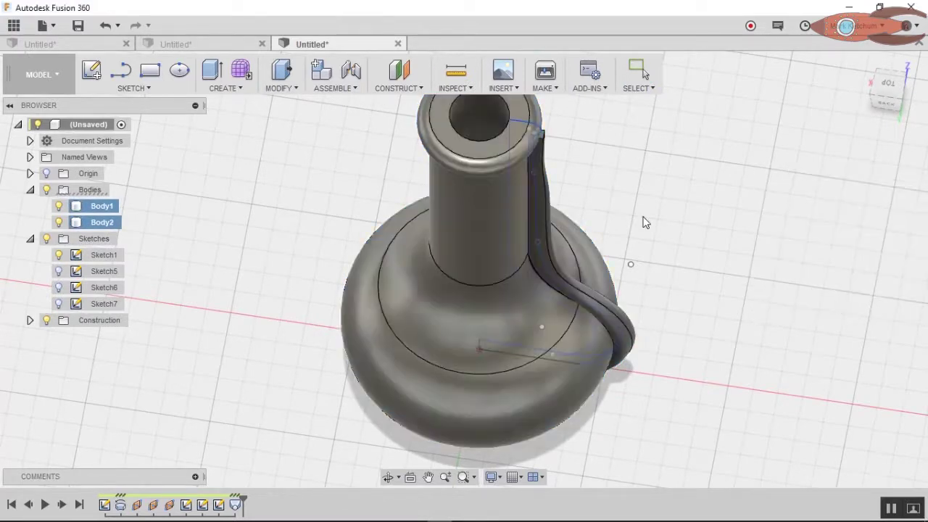
Step: Fillet the edge where the handle's top end meets the bottle neck with a 0.5 mm radius
scroll(557, 145, up, 2)
scroll(558, 145, up, 2)
shift+middle_drag(659, 240, 548, 222)
scroll(490, 153, up, 2)
shift+middle_drag(487, 152, 462, 367)
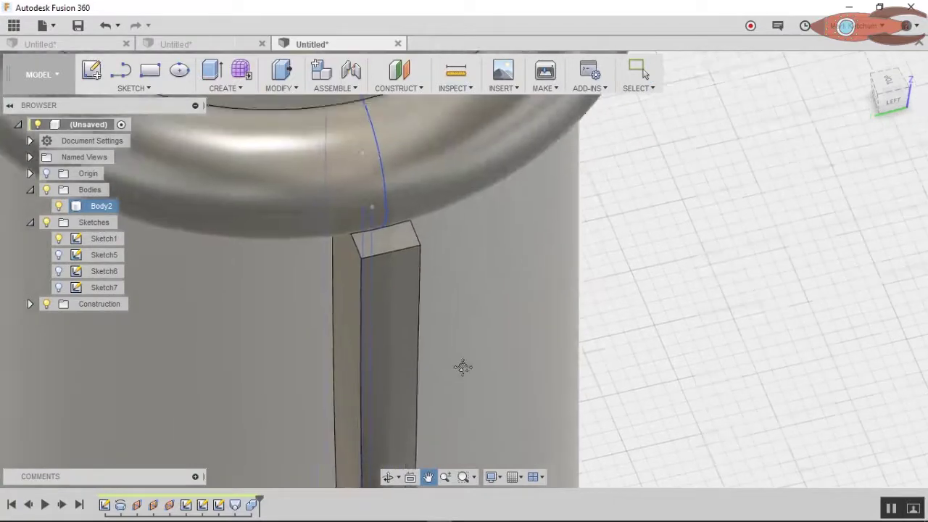
click(281, 88)
click(290, 118)
click(438, 226)
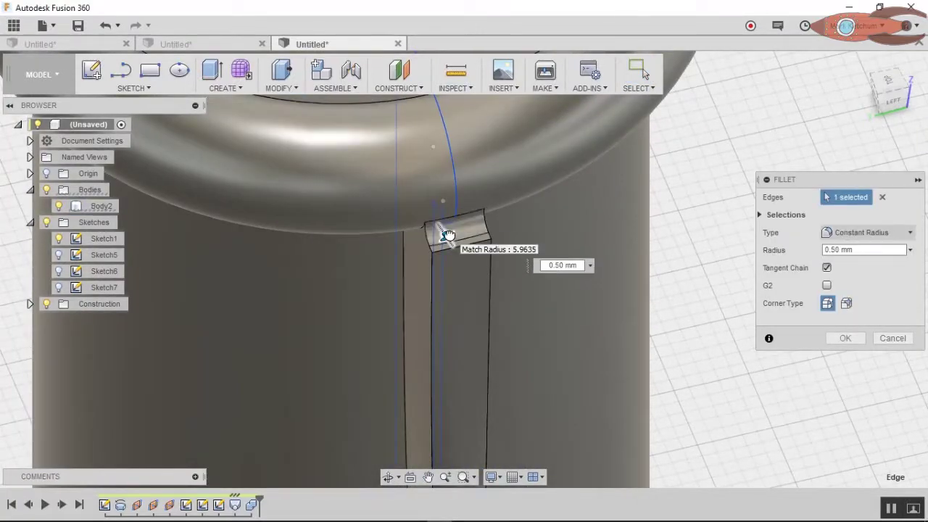
click(844, 337)
Step: Fillet the outer edge of the handle's top end with a 3.5 mm radius
click(281, 88)
click(290, 118)
click(468, 244)
drag(466, 246, 476, 244)
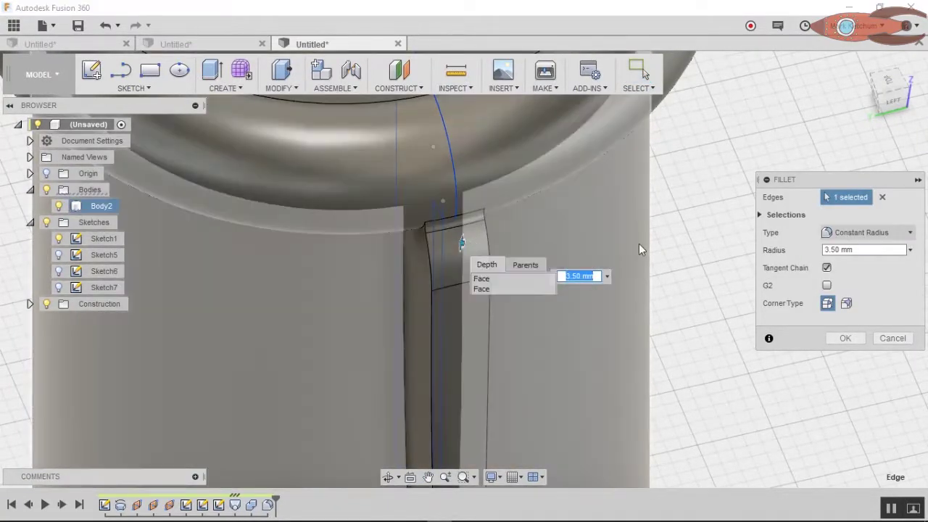
key(Return)
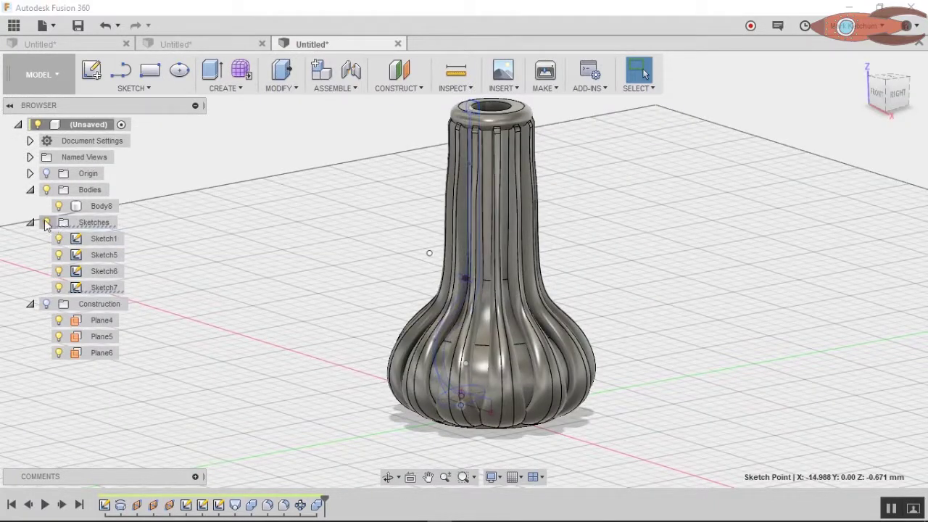
Step: Hide all sketches and fillet the inner edge of the bottle's mouth with a 2 mm radius
scroll(593, 185, down, 2)
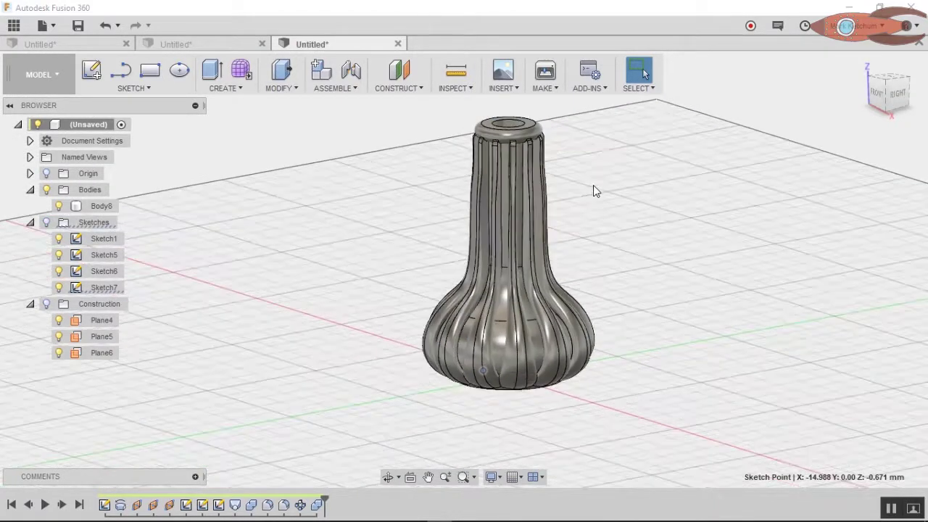
scroll(599, 143, up, 5)
shift+middle_drag(530, 150, 592, 263)
click(277, 88)
click(296, 119)
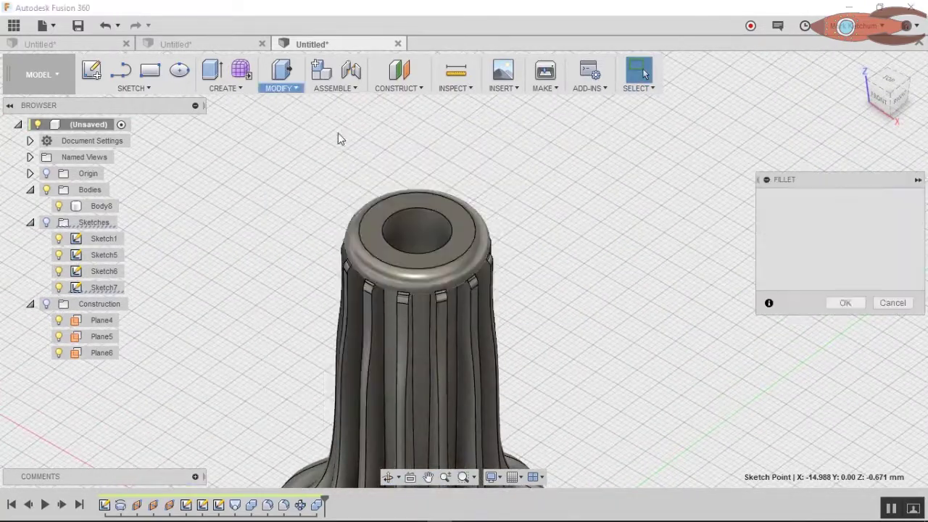
click(415, 206)
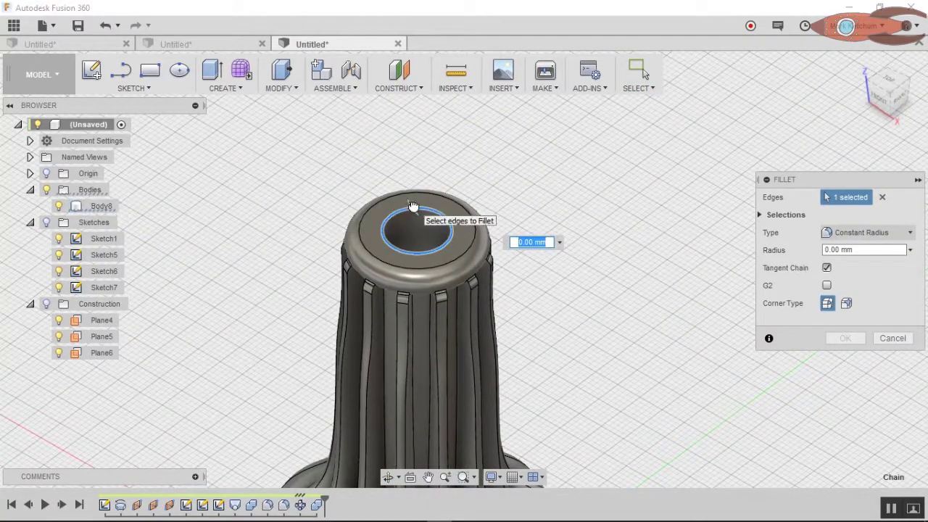
text(5.5)
key(Return)
drag(404, 207, 412, 206)
drag(864, 249, 802, 249)
text(2)
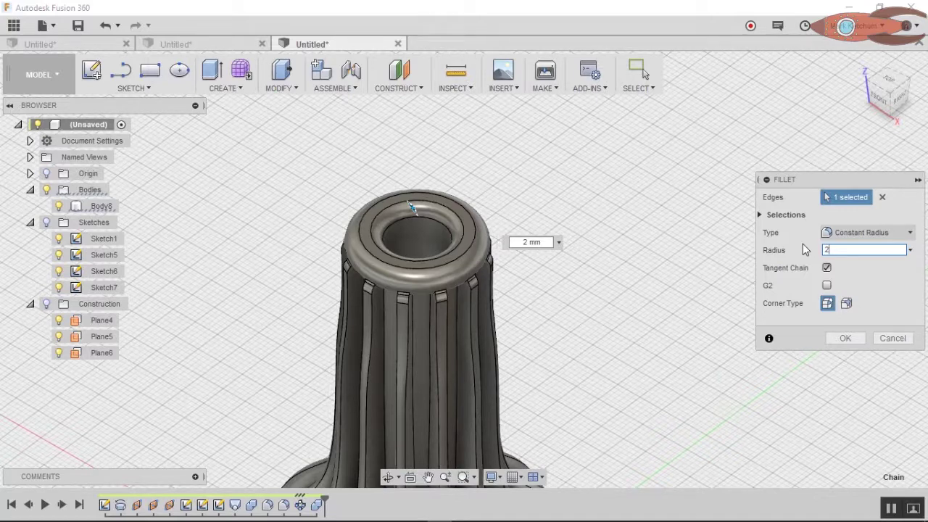
click(846, 338)
Step: Examine the ribbed bottle from several sides, from the rounded mouth down to the base
scroll(616, 284, up, 5)
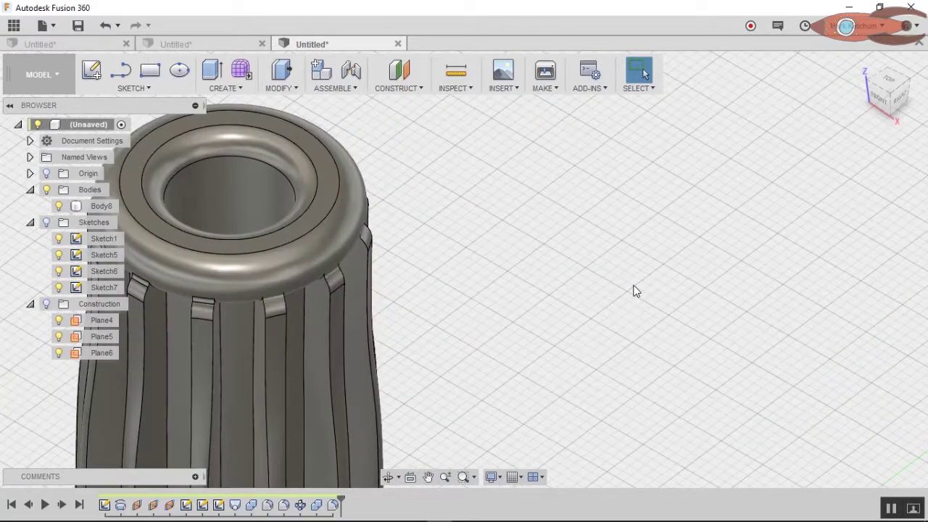
scroll(634, 297, down, 8)
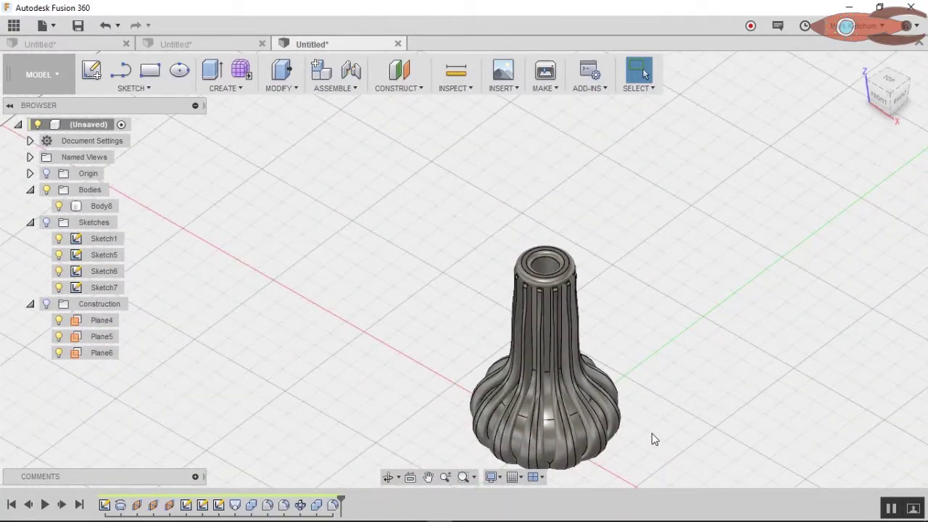
shift+middle_drag(645, 434, 674, 391)
scroll(549, 341, up, 8)
shift+middle_drag(553, 333, 563, 312)
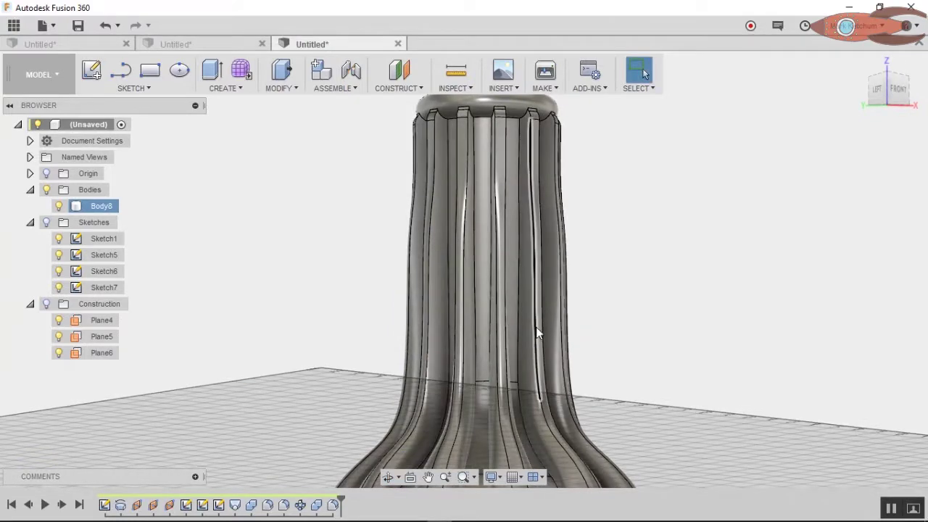
middle_drag(665, 420, 635, 277)
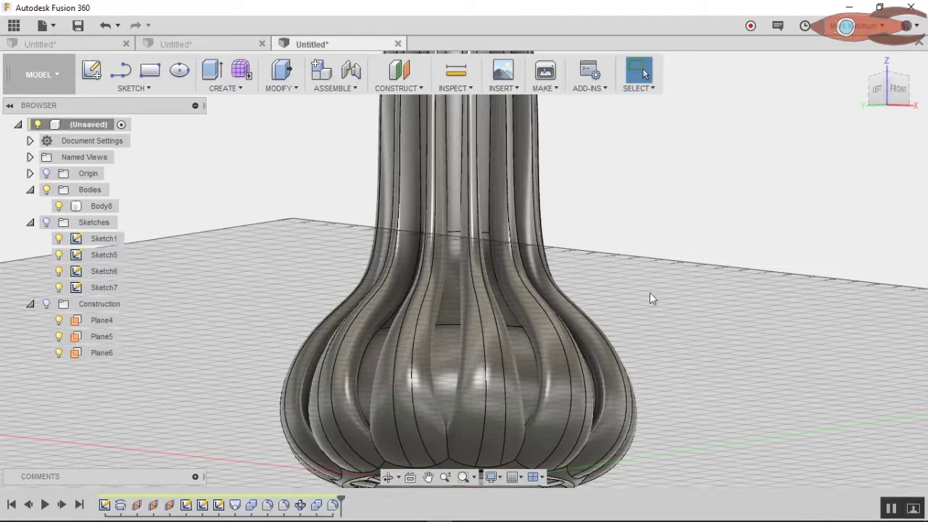
shift+middle_drag(648, 229, 687, 226)
scroll(673, 225, down, 3)
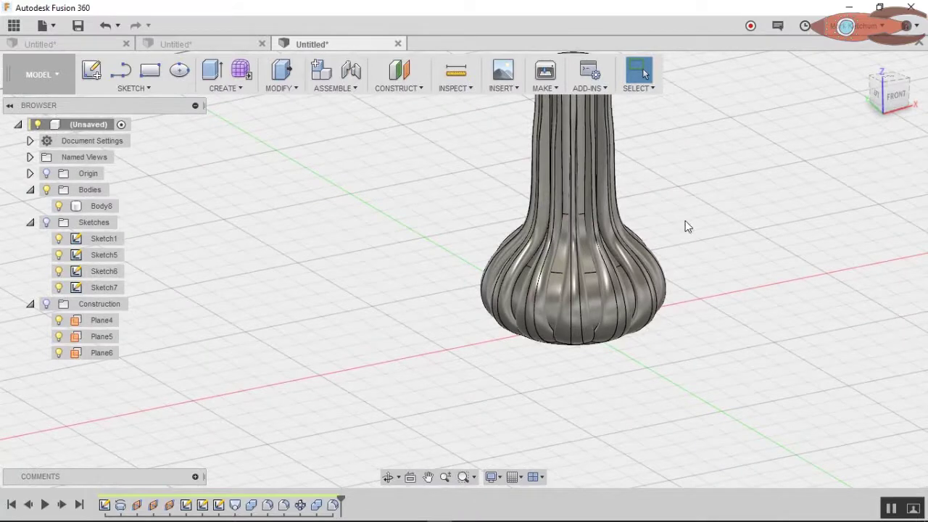
middle_drag(703, 192, 625, 263)
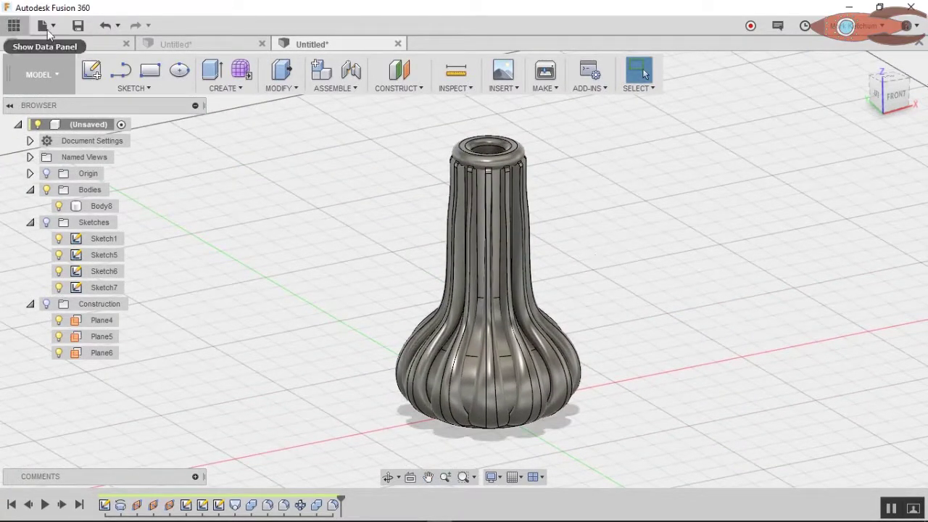
Step: Switch to the Render workspace and open the appearance library at the Gold materials
click(33, 76)
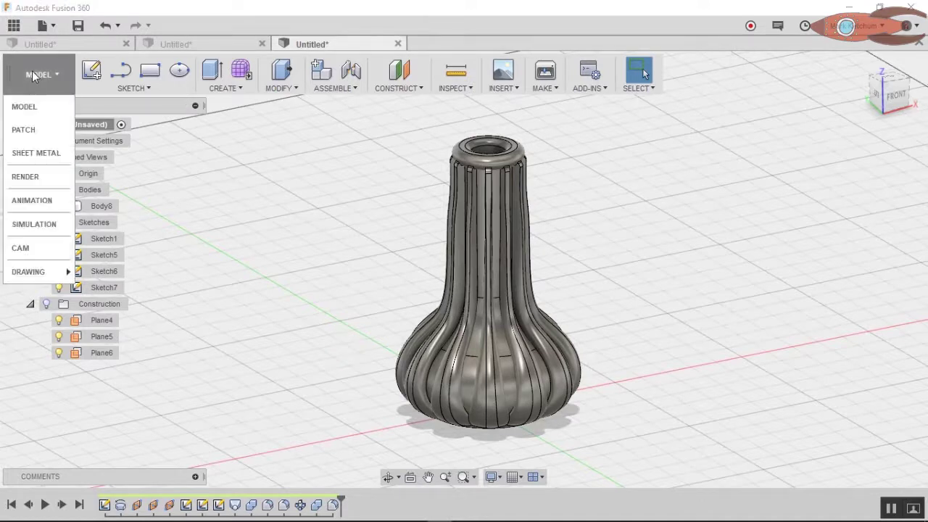
click(44, 178)
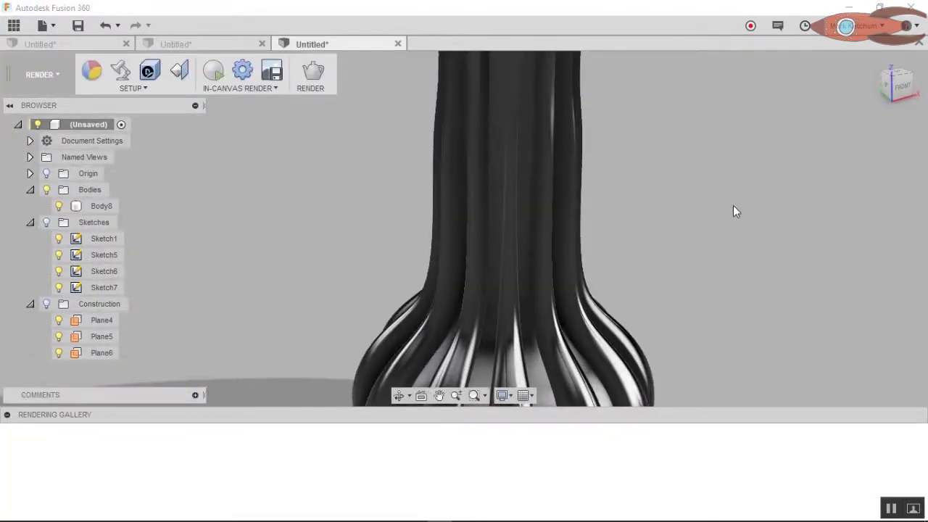
click(96, 75)
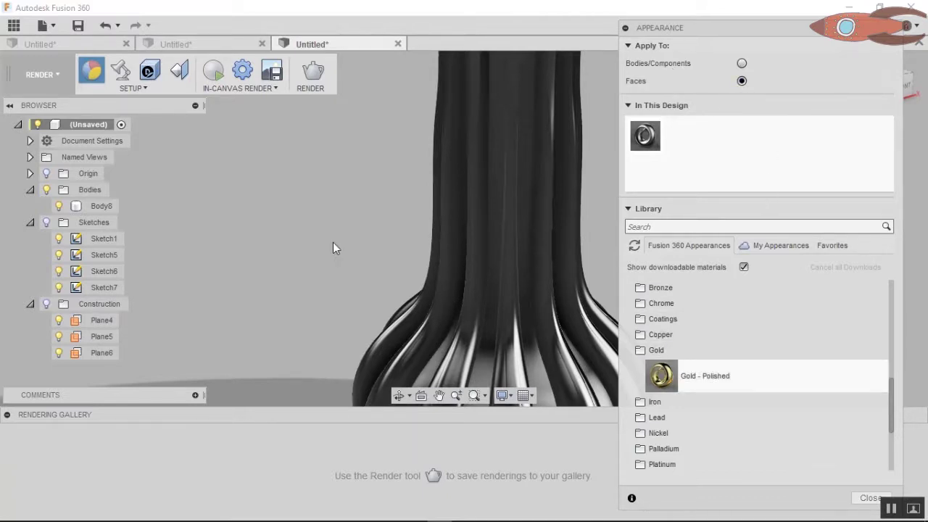
Step: Apply the Gold - Polished appearance to the individual faces of the bottle's top rim
middle_drag(385, 151, 319, 325)
click(421, 310)
click(600, 288)
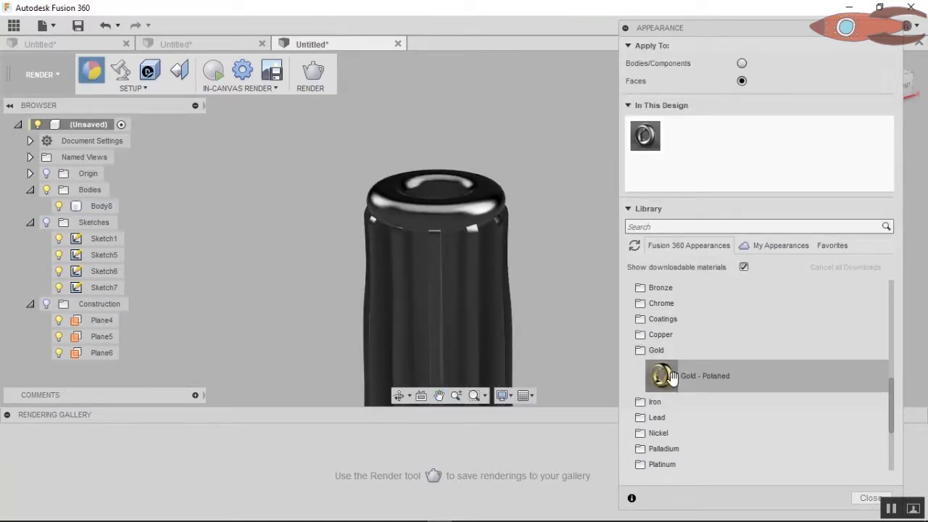
drag(667, 384, 573, 275)
drag(461, 201, 479, 209)
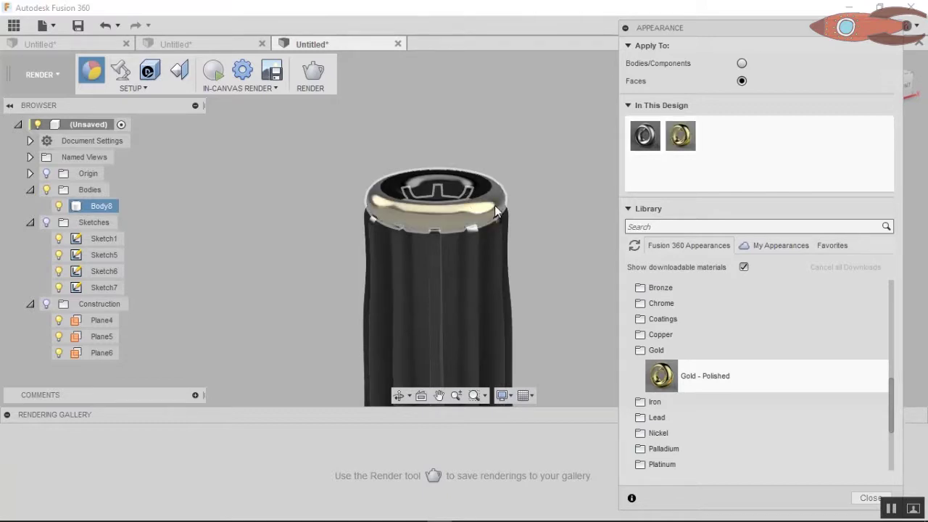
shift+middle_drag(246, 256, 301, 326)
drag(722, 379, 458, 166)
drag(714, 379, 360, 173)
Step: Try the Glass (Green) appearance on the whole bottle body
shift+middle_drag(516, 384, 529, 339)
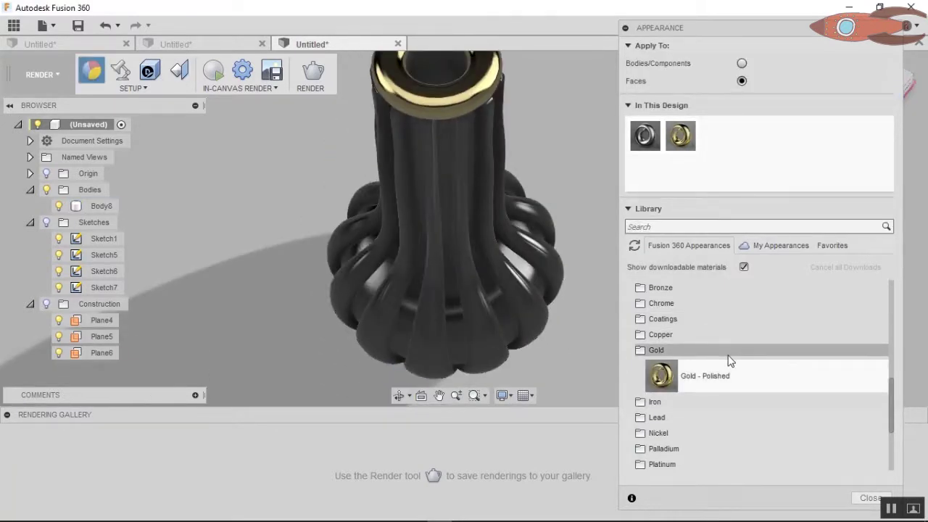
scroll(724, 356, up, 3)
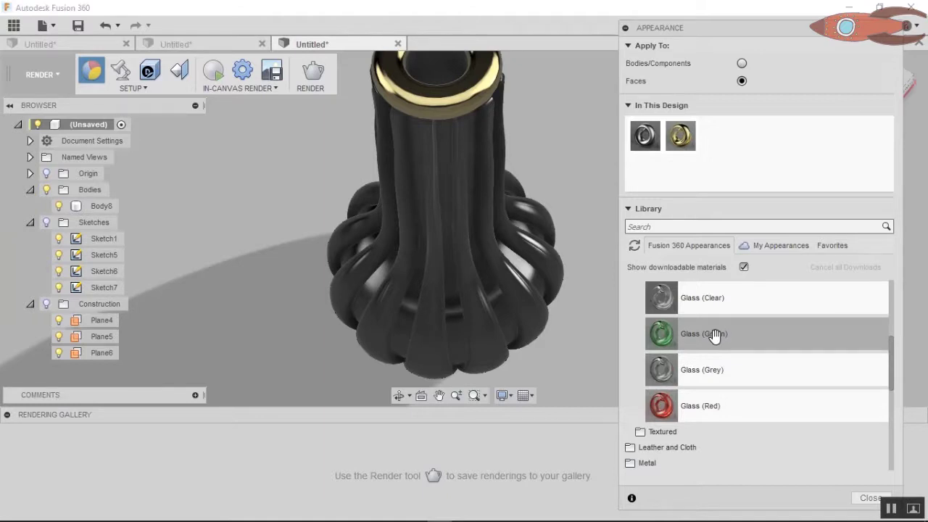
drag(659, 339, 797, 373)
click(742, 63)
drag(761, 334, 479, 314)
click(406, 257)
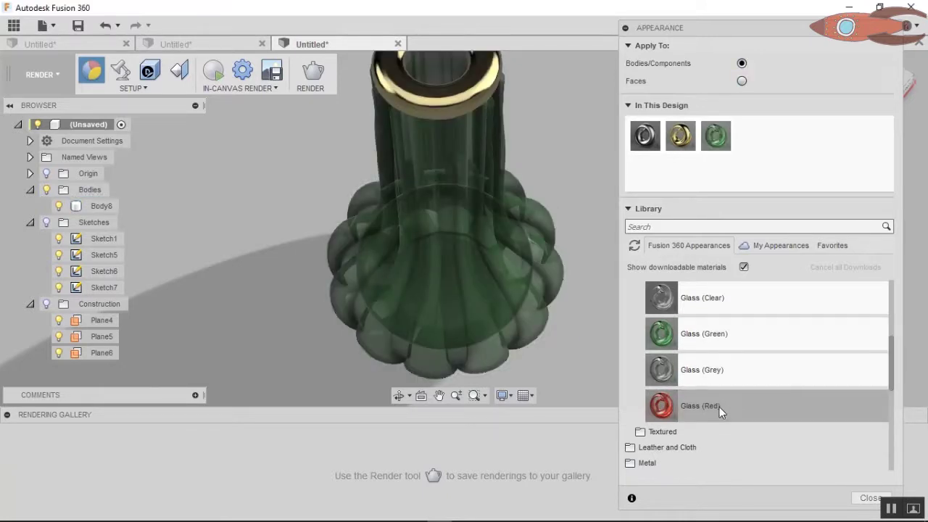
Step: Apply the Glass (Red) appearance to individual bottle faces between the ribs
click(741, 81)
drag(715, 406, 601, 400)
drag(441, 320, 453, 318)
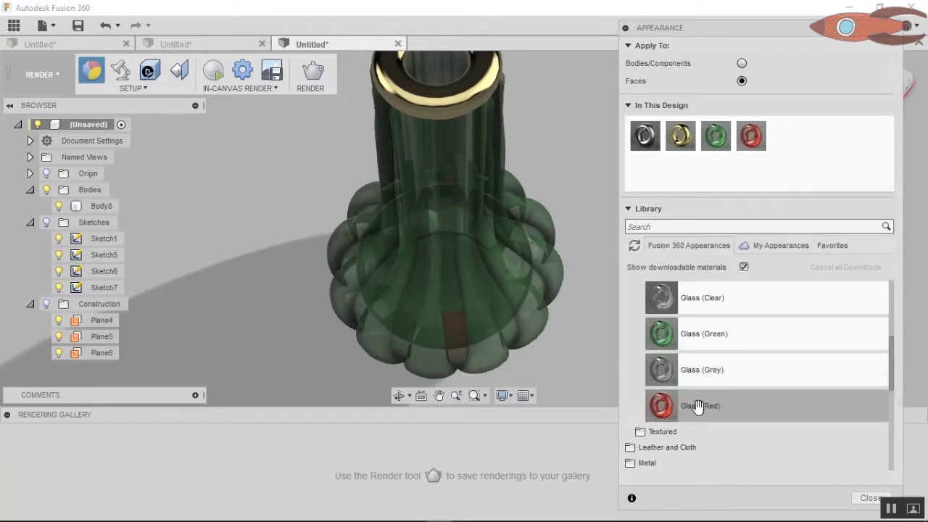
drag(697, 406, 490, 300)
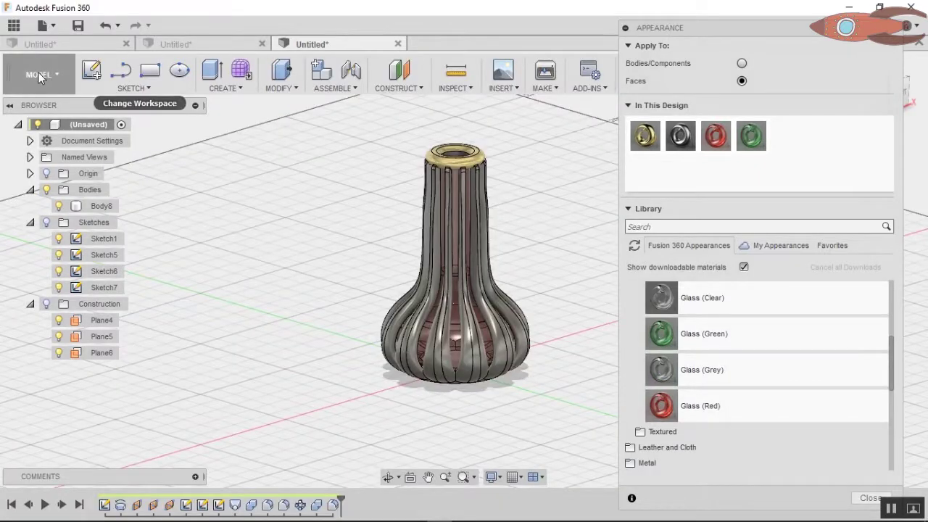
Step: Return to the Render workspace and raise the scene's environment brightness to about 4637.681 lx
click(42, 74)
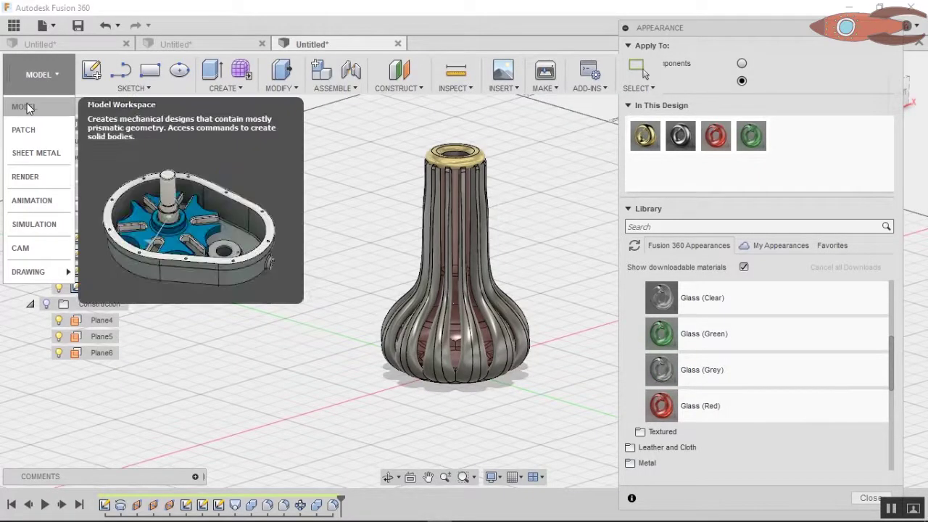
click(25, 176)
scroll(471, 236, up, 3)
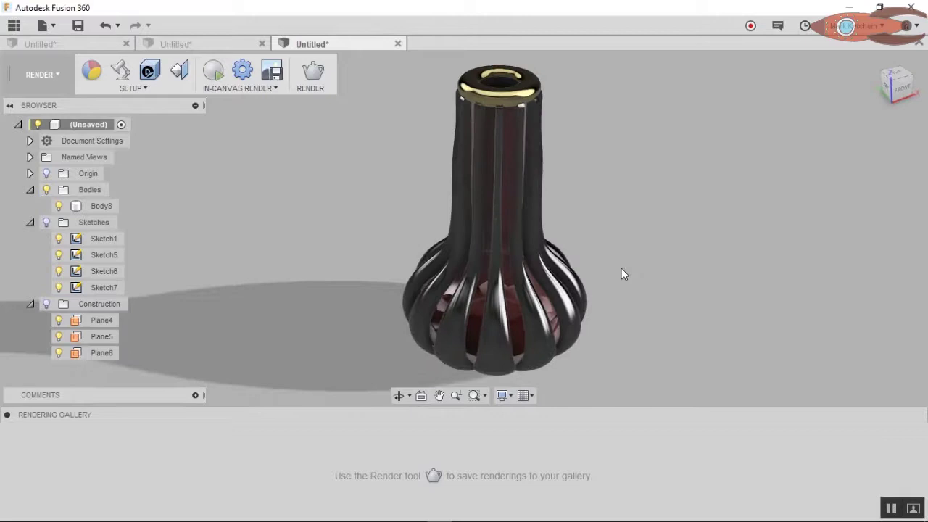
click(121, 73)
drag(822, 234, 837, 234)
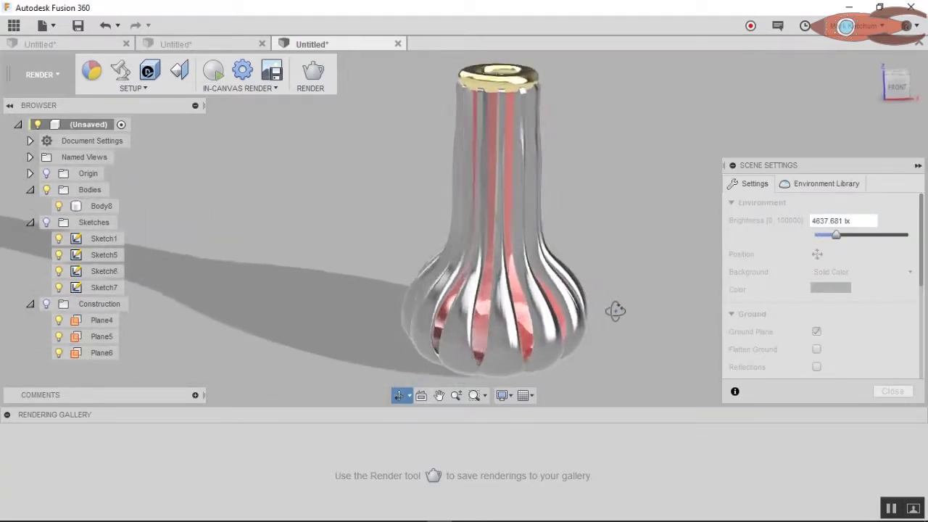
Step: Apply the Glass (Green) appearance to the whole bottle body
key(a)
click(741, 80)
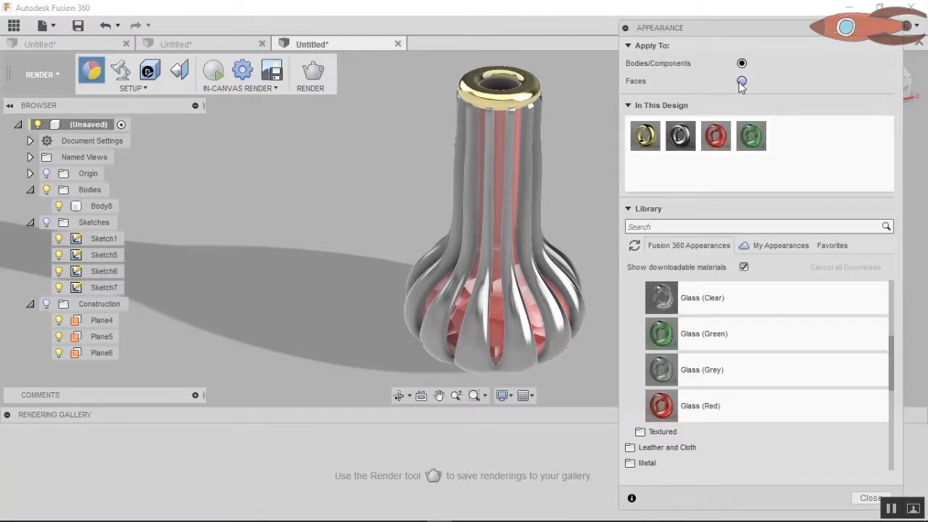
drag(660, 334, 754, 366)
click(741, 63)
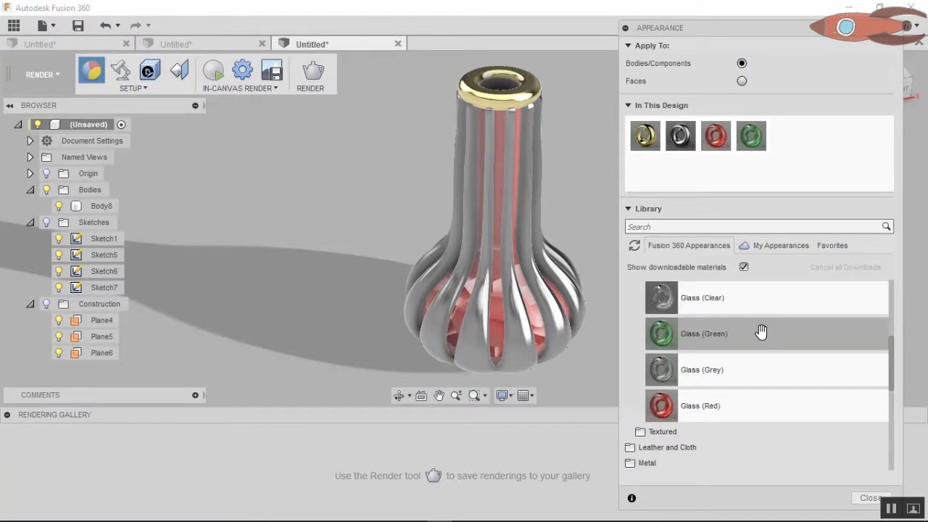
drag(761, 332, 519, 326)
click(457, 257)
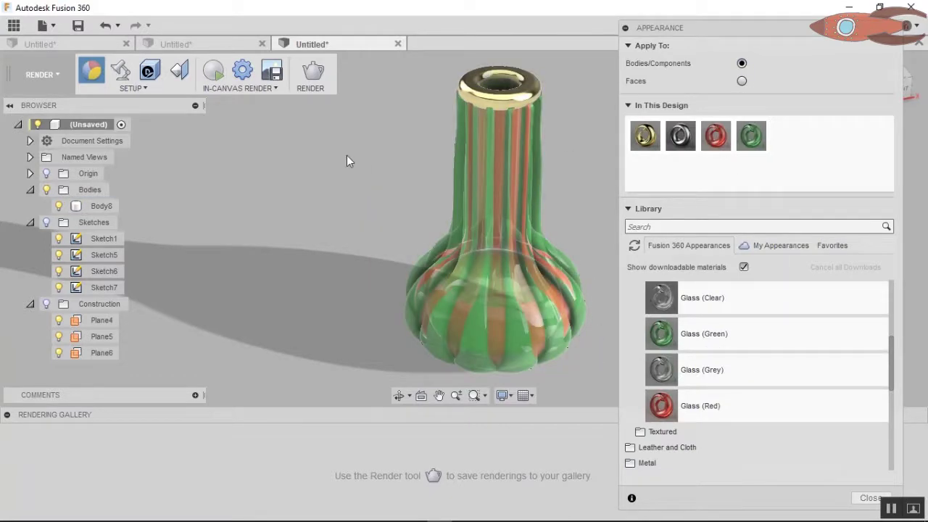
click(869, 498)
Step: Start the in-canvas render and raise the scene's environment brightness to about 20285.715 lx
click(213, 70)
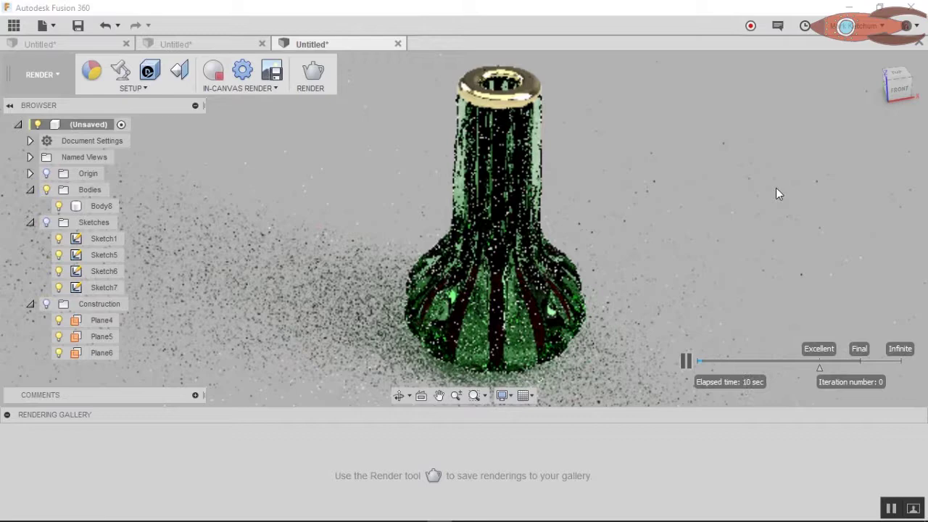
shift+middle_drag(342, 306, 445, 234)
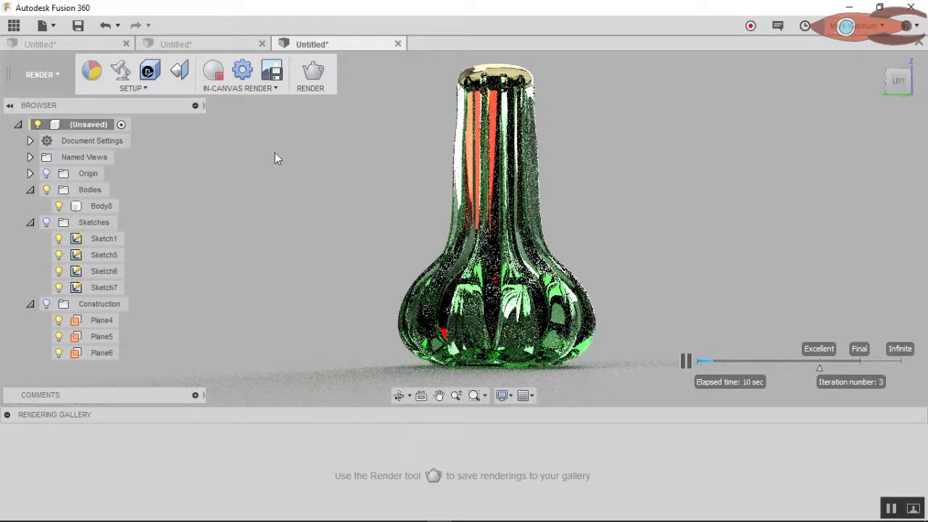
click(121, 70)
drag(830, 235, 866, 236)
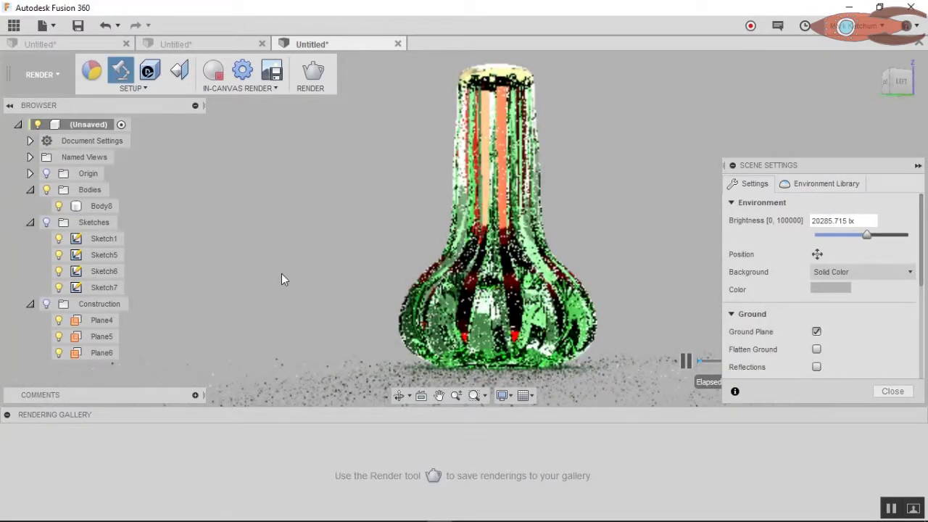
shift+middle_drag(263, 229, 280, 287)
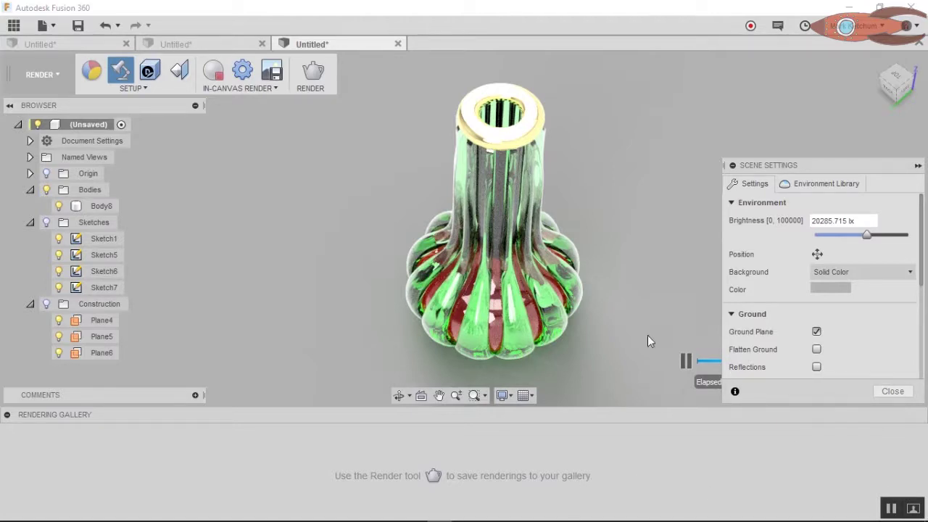
Step: Restart the in-canvas render with the bottle seen from the back and lower the environment brightness to about 16428.572 lx
click(213, 70)
shift+middle_drag(592, 355, 593, 324)
shift+middle_drag(670, 356, 653, 330)
click(213, 72)
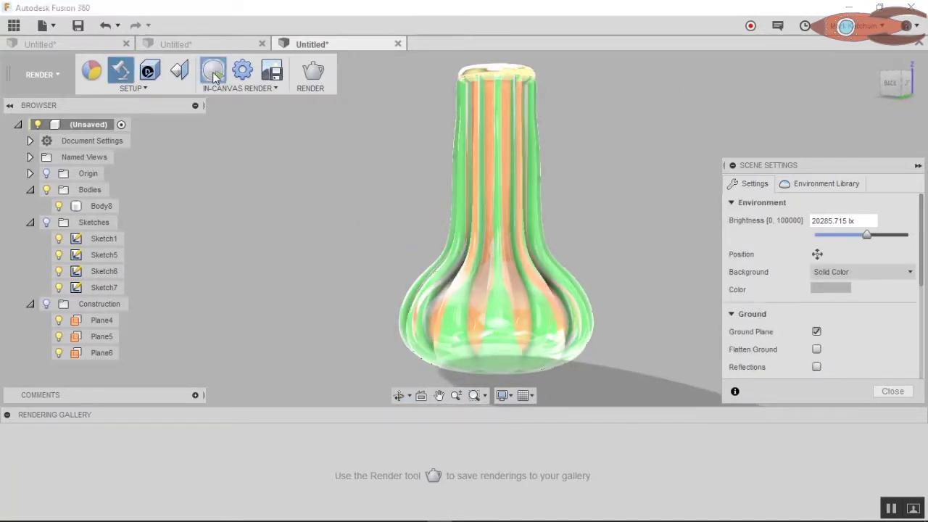
shift+middle_drag(329, 283, 331, 270)
mouse_move(867, 236)
mouse_down()
mouse_move(855, 239)
mouse_move(865, 235)
mouse_up()
shift+middle_drag(579, 354, 605, 365)
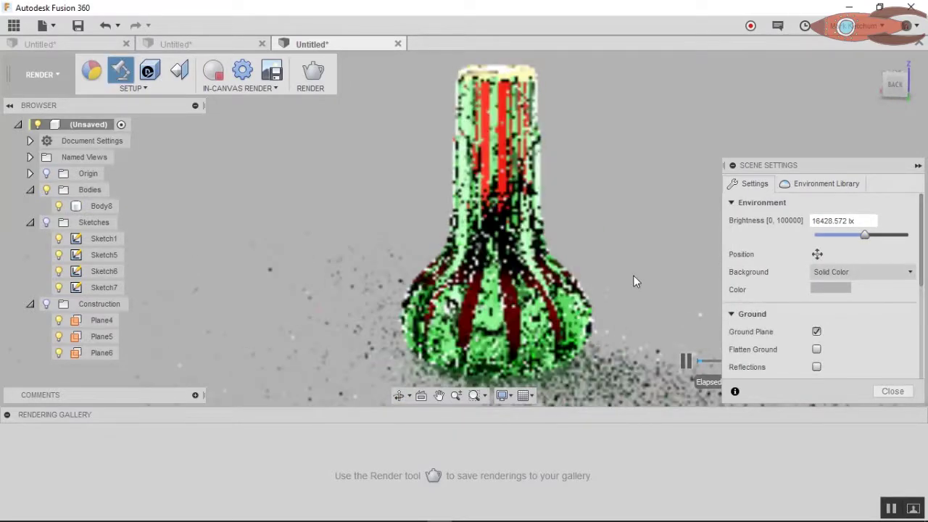